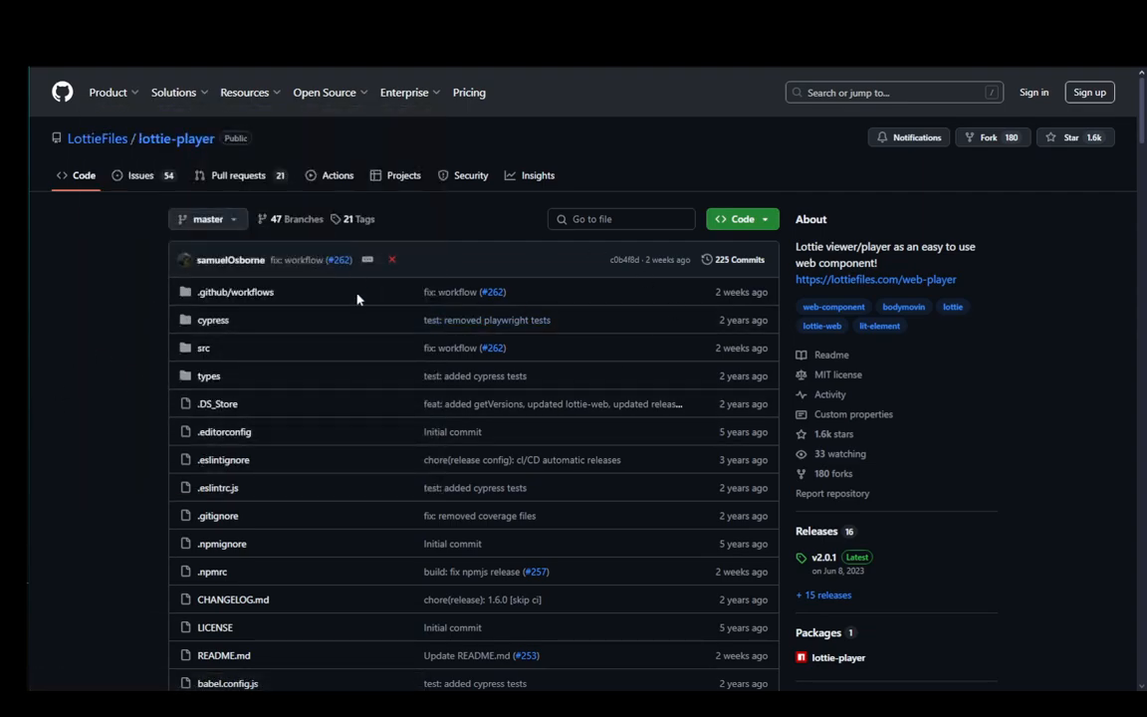
scroll(328, 419, down, 3)
scroll(299, 428, up, 3)
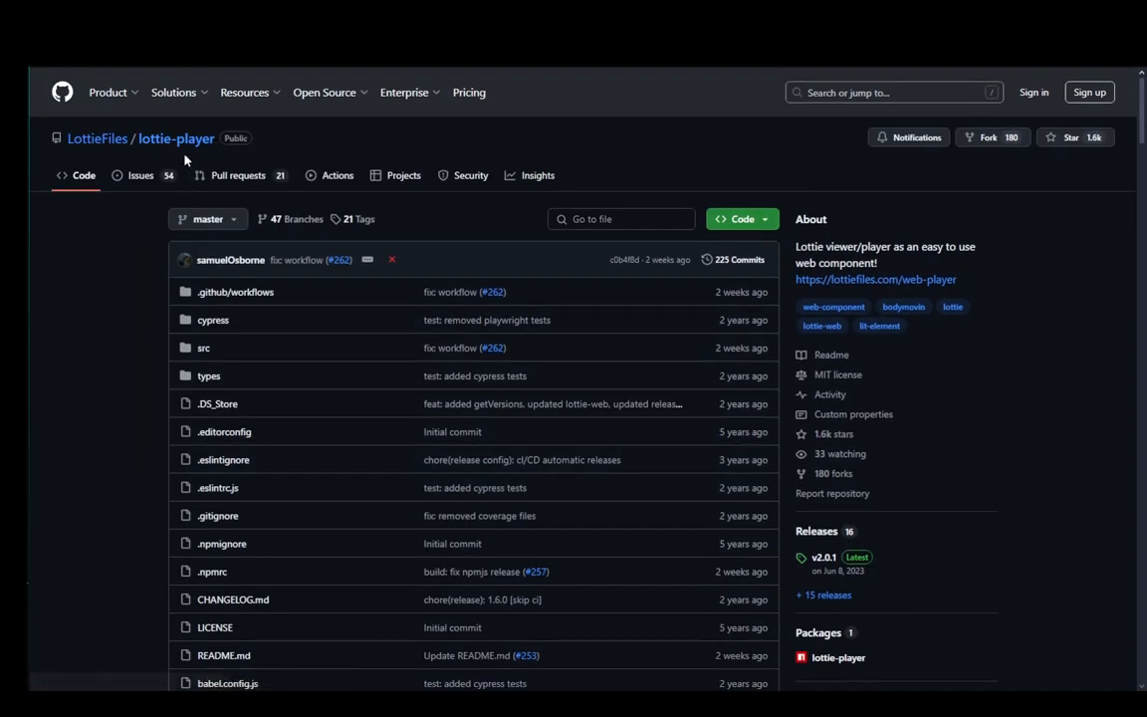
scroll(239, 428, down, 2)
scroll(137, 299, up, 2)
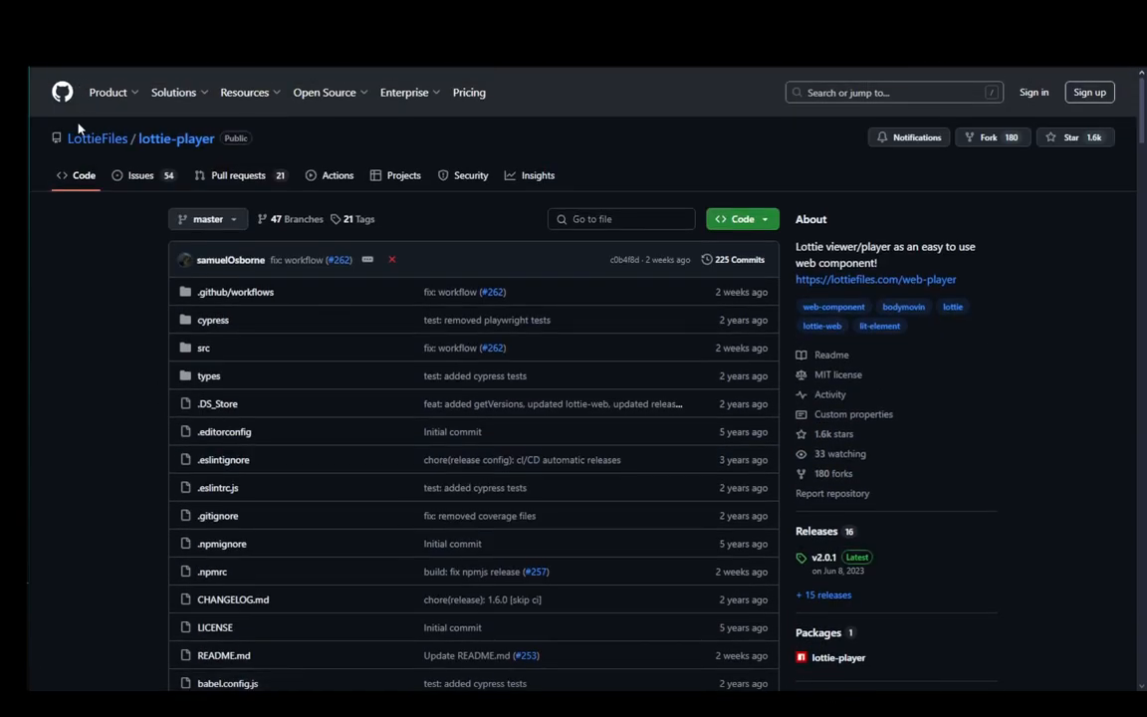
- Copy the Lottie Player CDN script tag from the Installation section of the lottie-player README
scroll(234, 335, down, 1)
scroll(232, 336, down, 12)
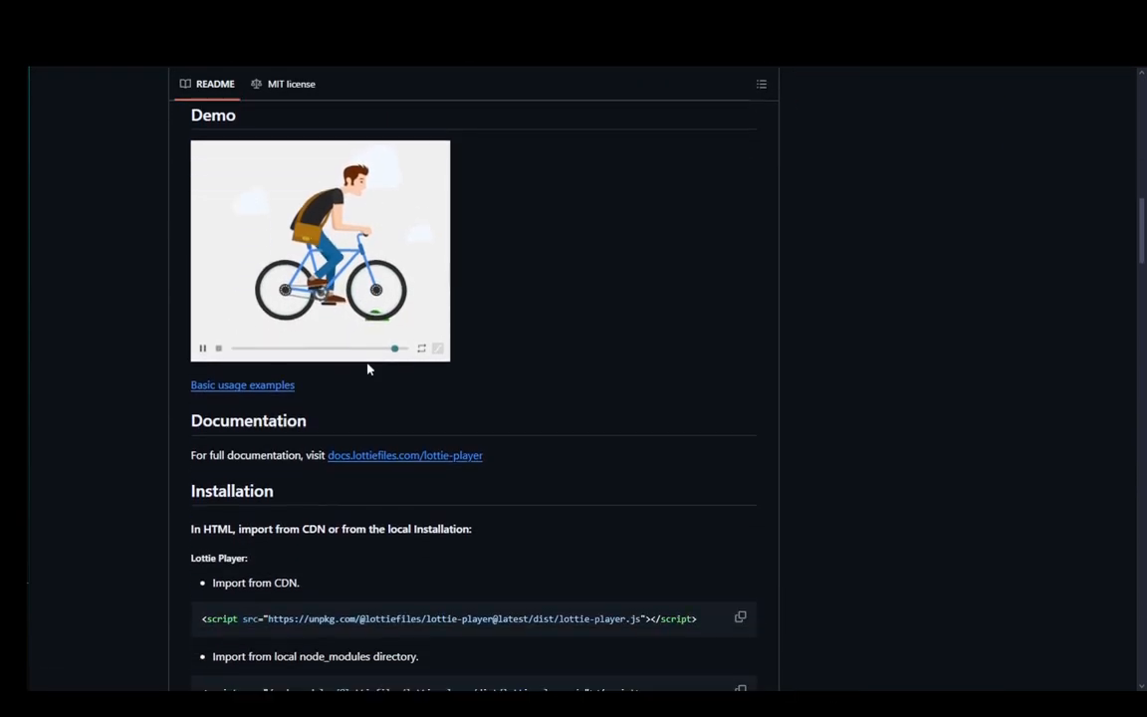
scroll(424, 341, down, 2)
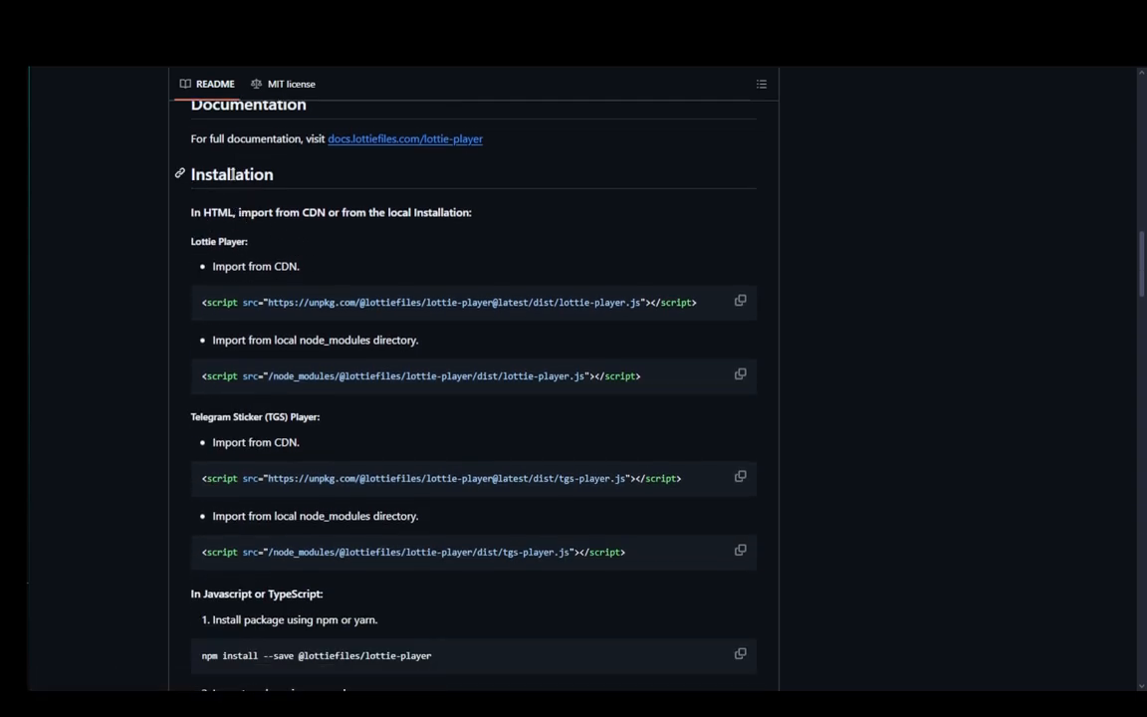
drag(214, 266, 297, 266)
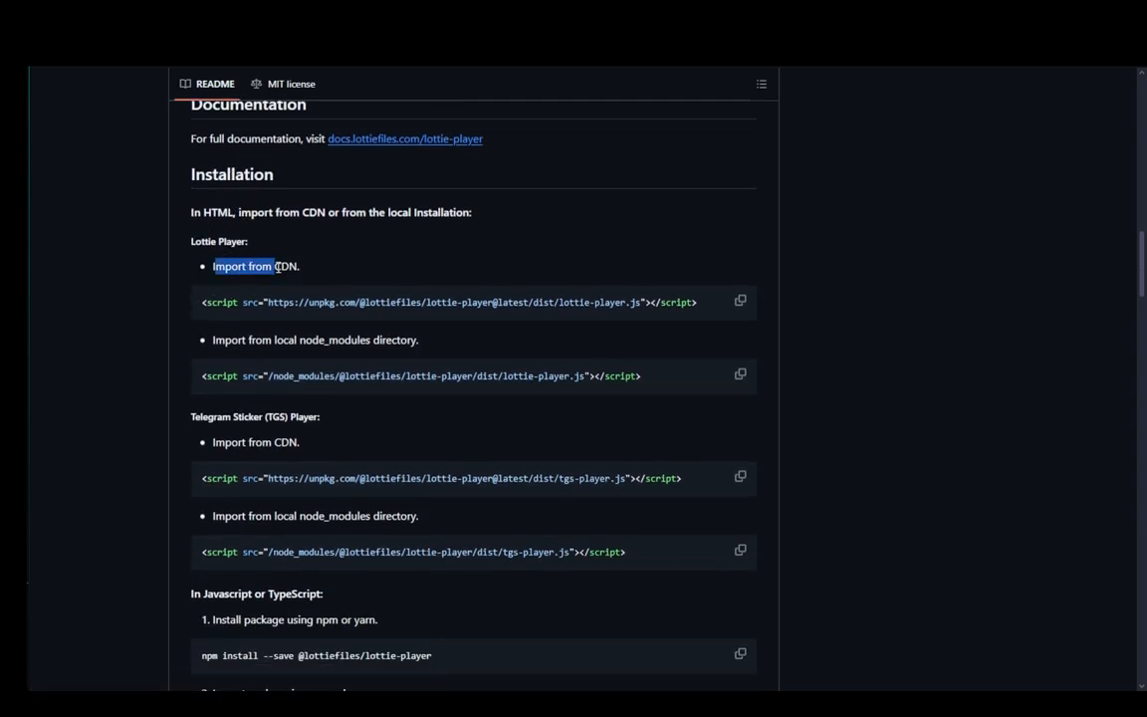
click(323, 301)
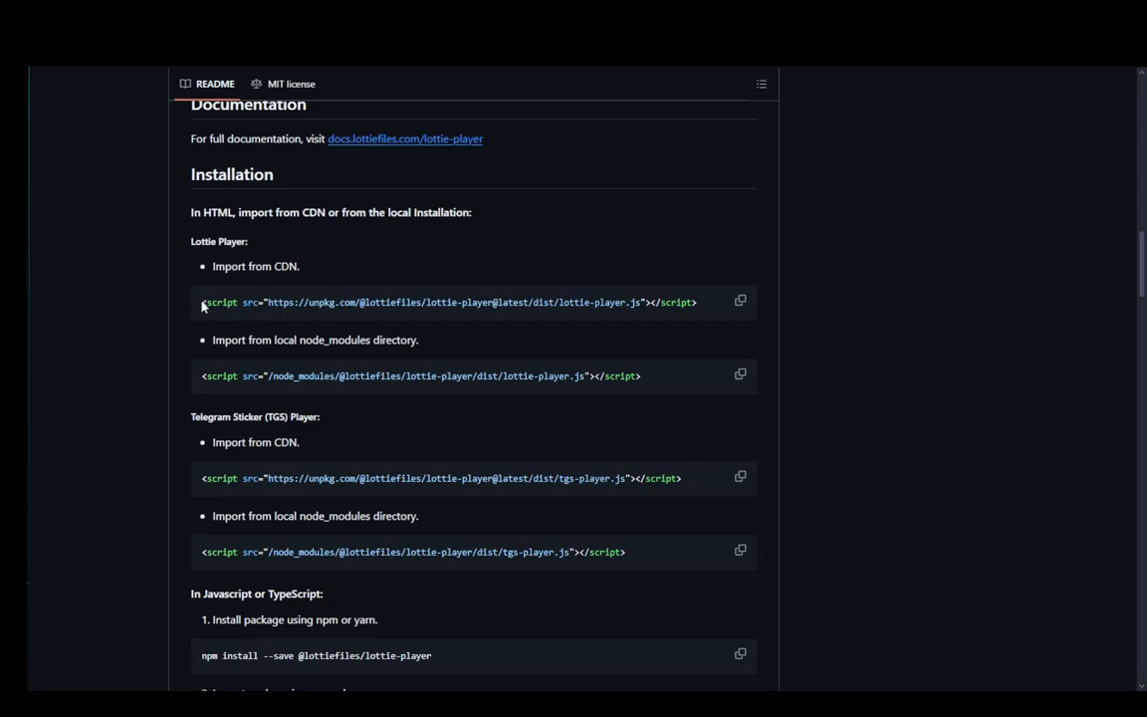
drag(215, 301, 697, 302)
key(ctrl+c)
click(706, 305)
drag(207, 302, 362, 315)
click(584, 350)
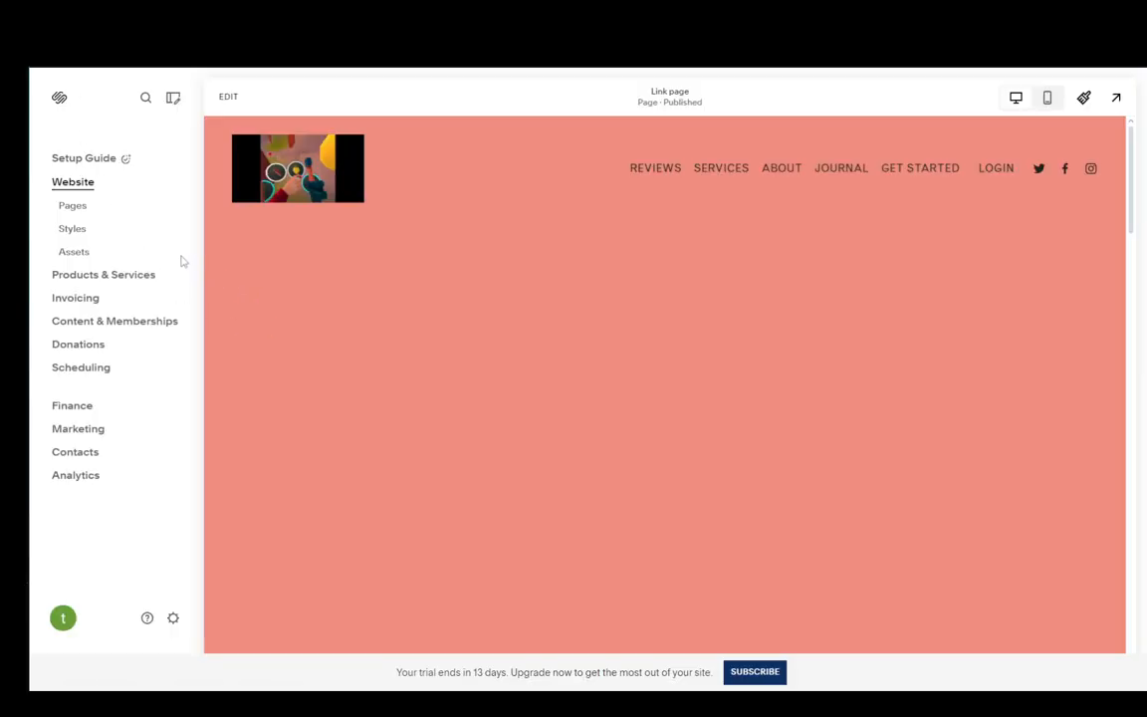
- Switch to the Squarespace site and open its Code Injection settings within the website tools
click(71, 206)
scroll(104, 478, down, 1)
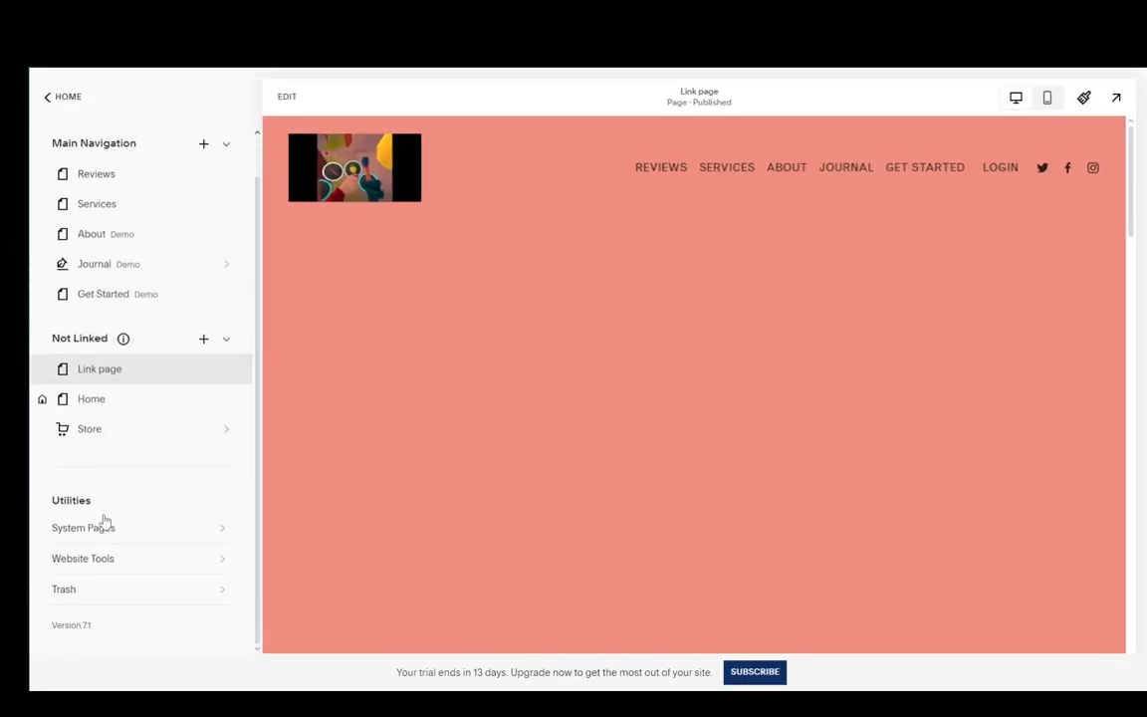
click(84, 559)
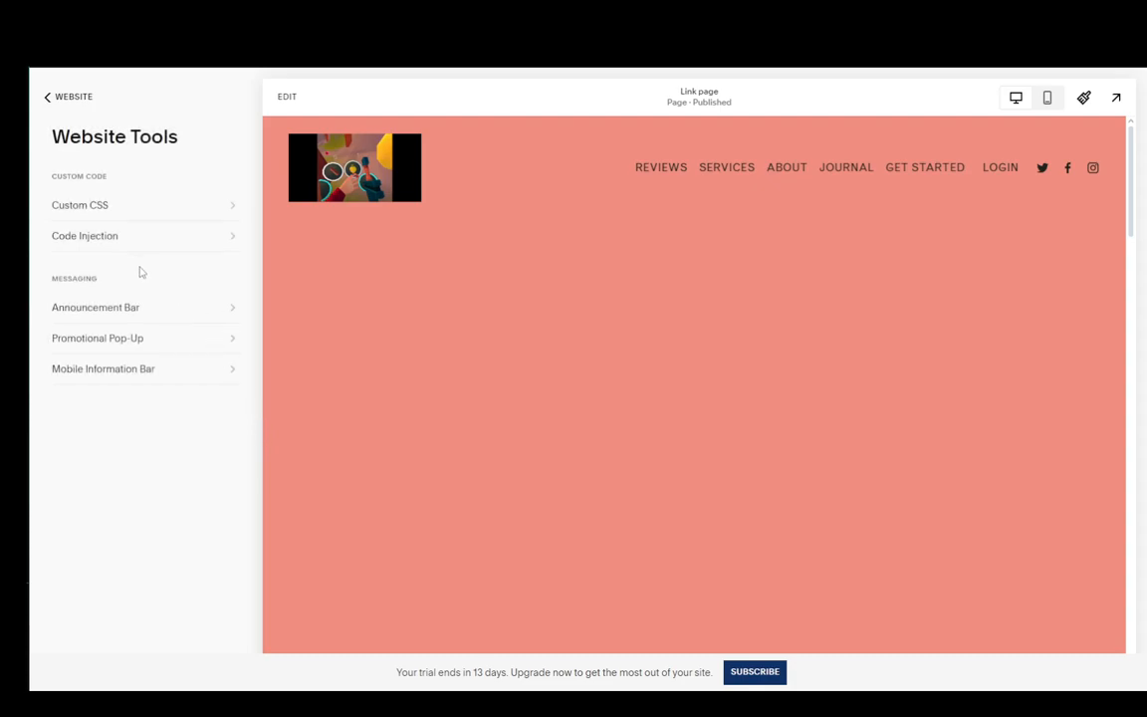
click(85, 235)
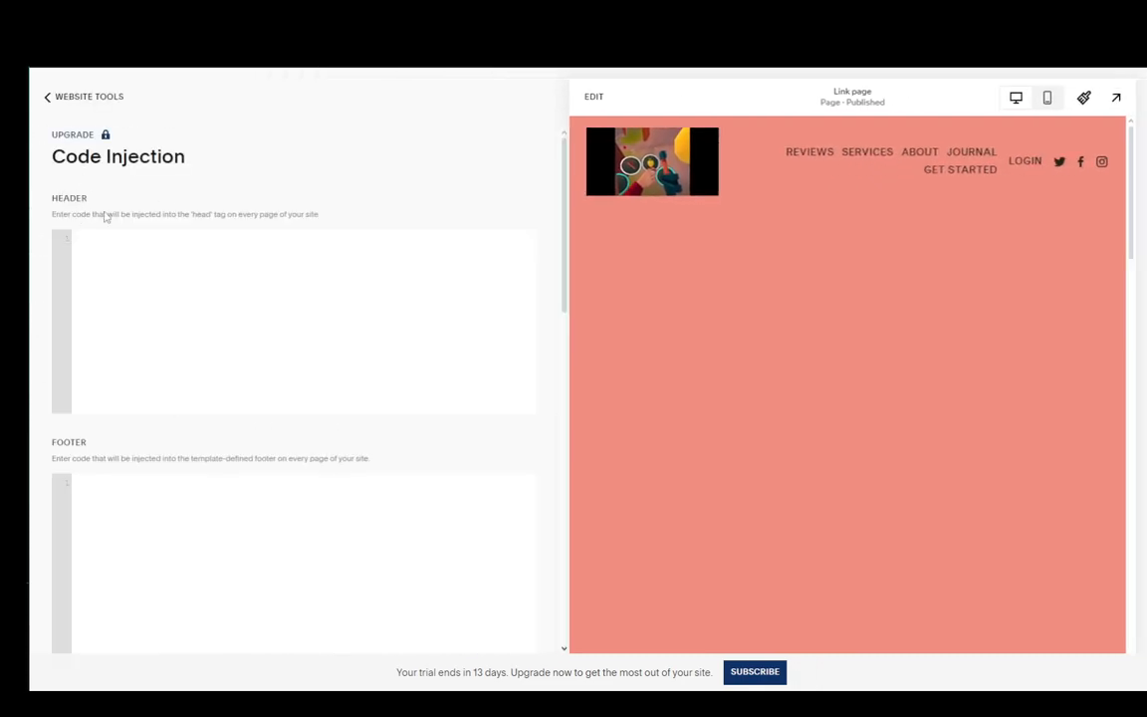
- Paste the lottie-player script into the header code injection, save it, and return to the site's page list
key(ctrl+v)
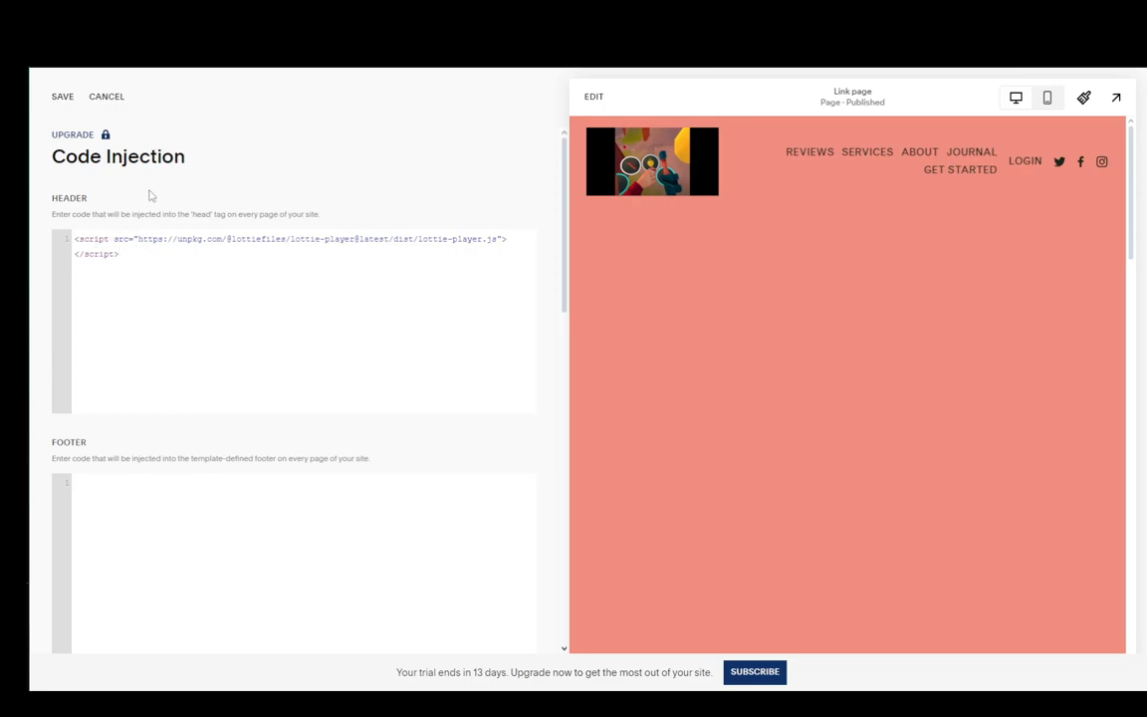
click(61, 97)
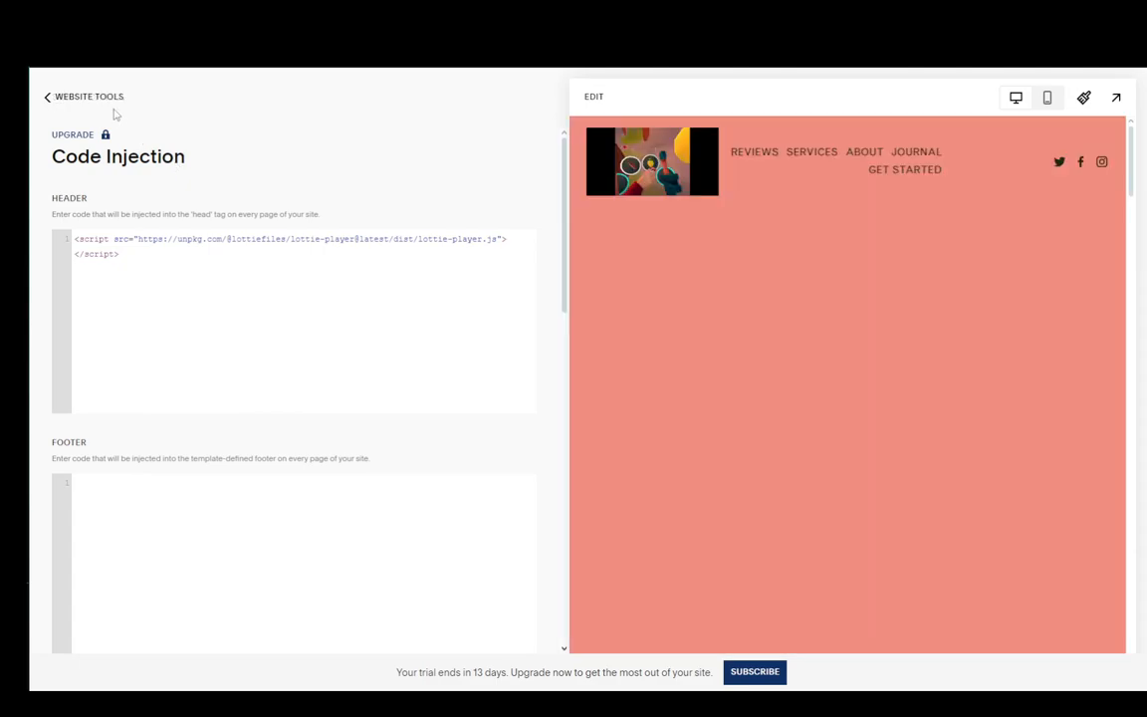
click(85, 100)
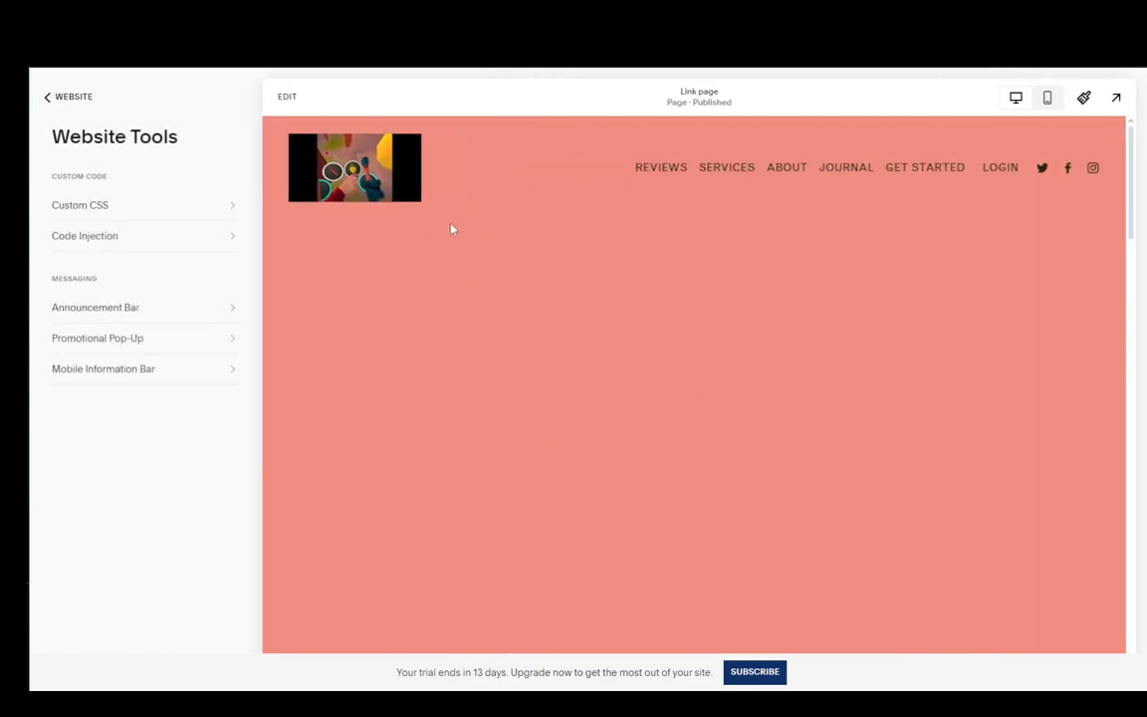
click(64, 98)
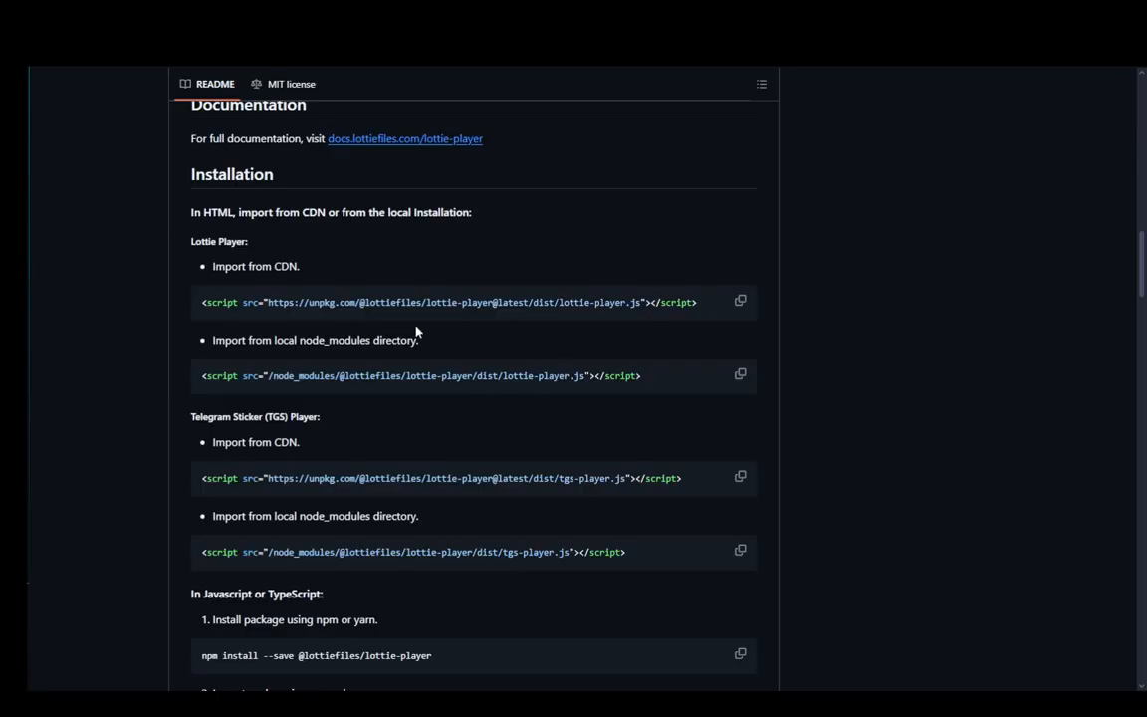
- Switch to the GitHub README and copy the first lottie-player element example from the Usage section
scroll(297, 339, down, 5)
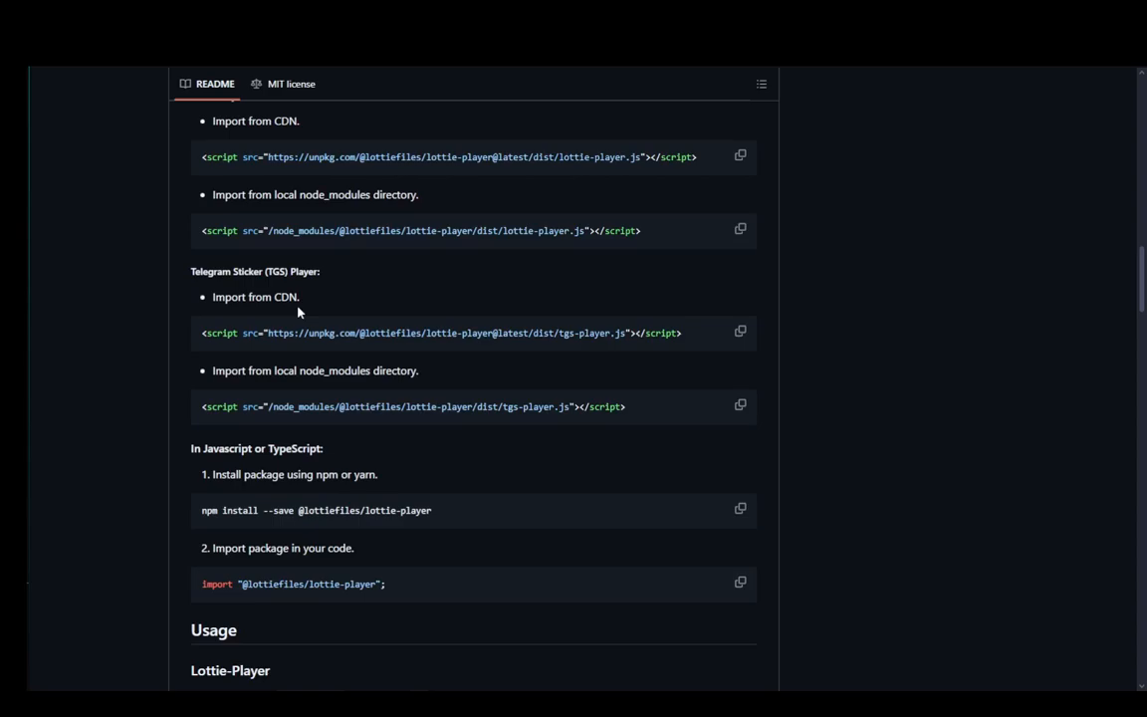
scroll(210, 358, down, 2)
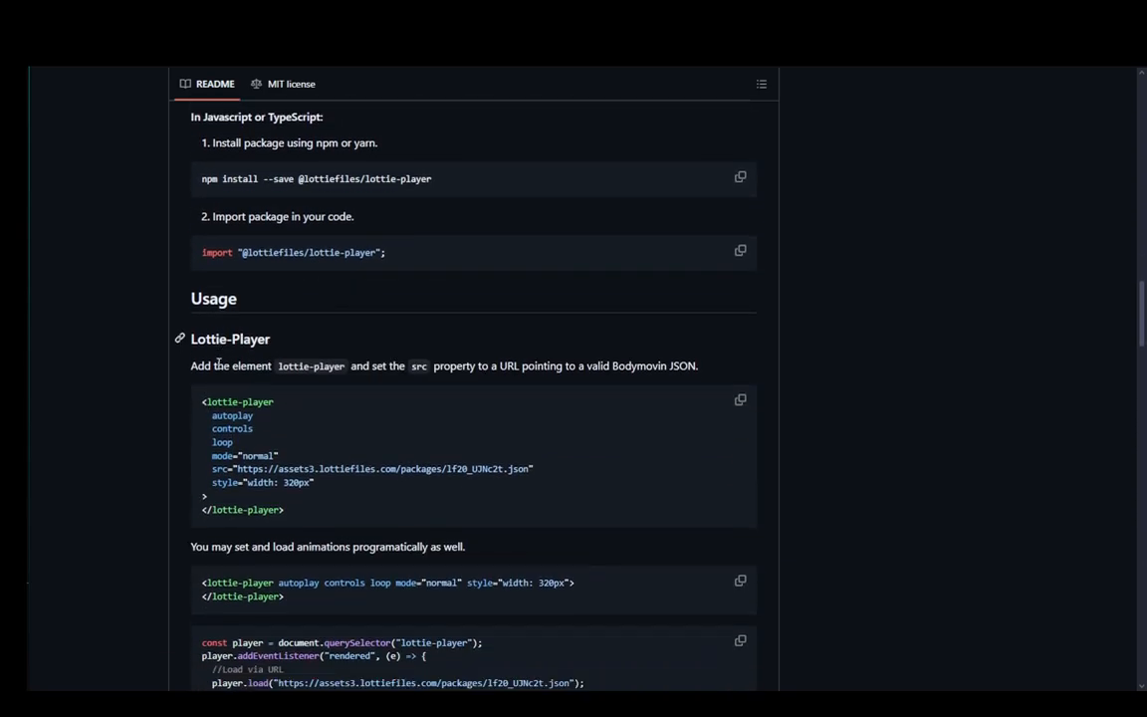
scroll(204, 315, down, 2)
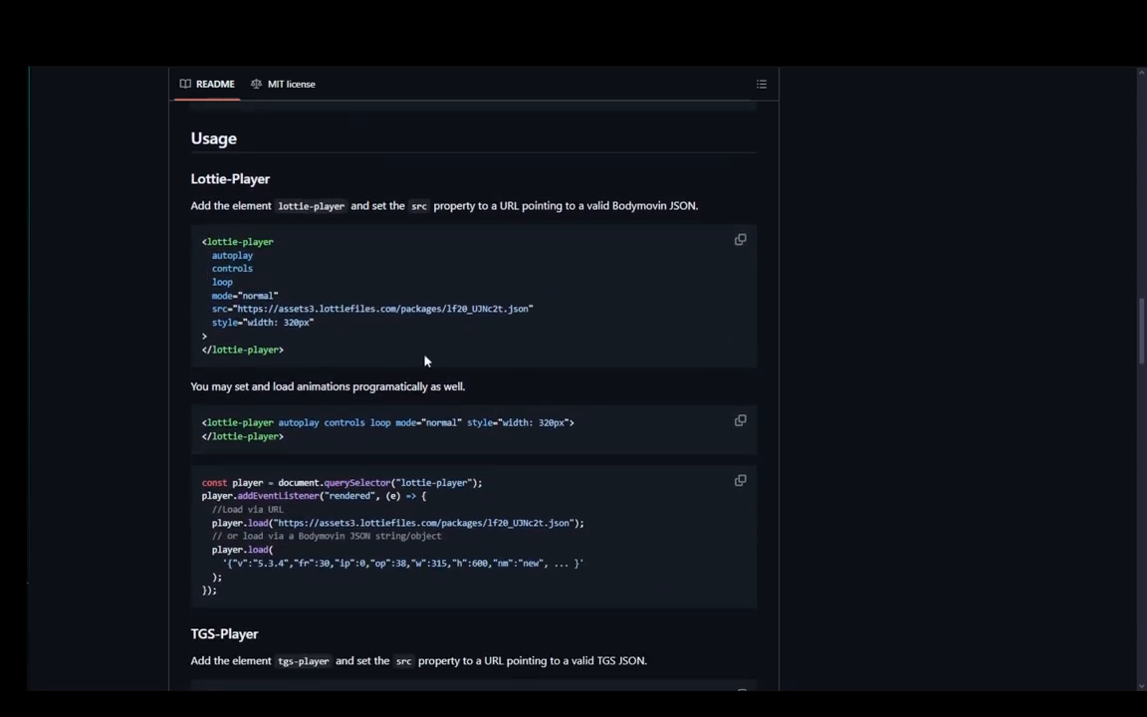
click(738, 243)
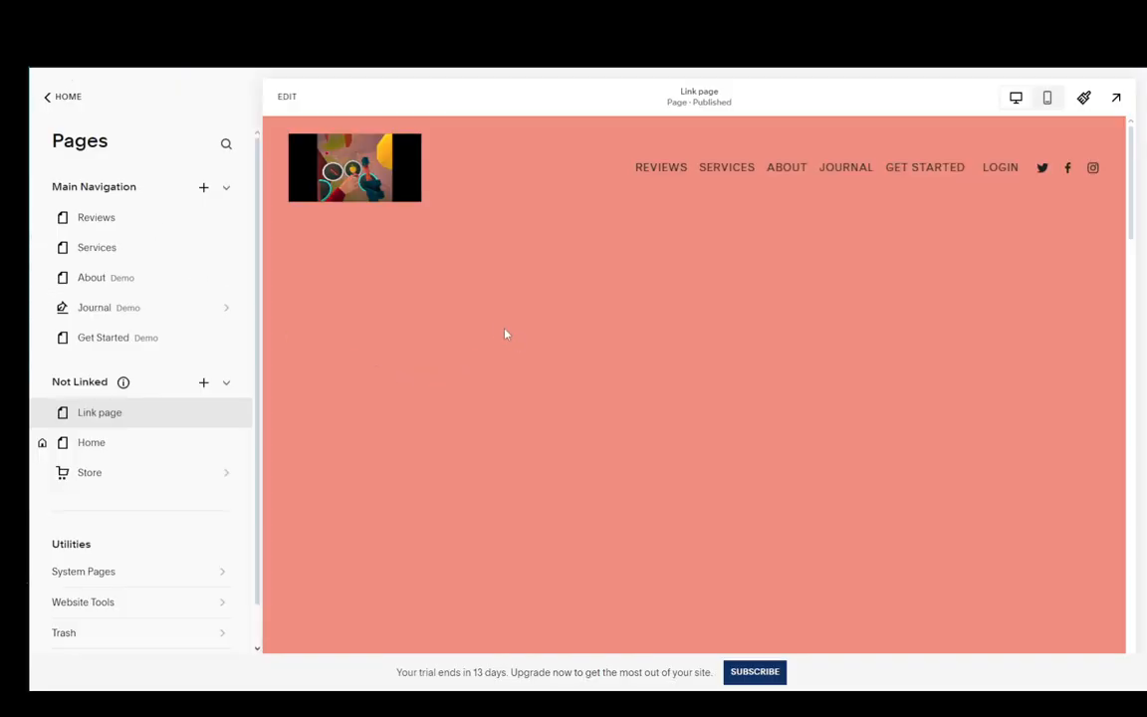
- Start editing the Link page in Squarespace and add a Code block to its first section
click(284, 100)
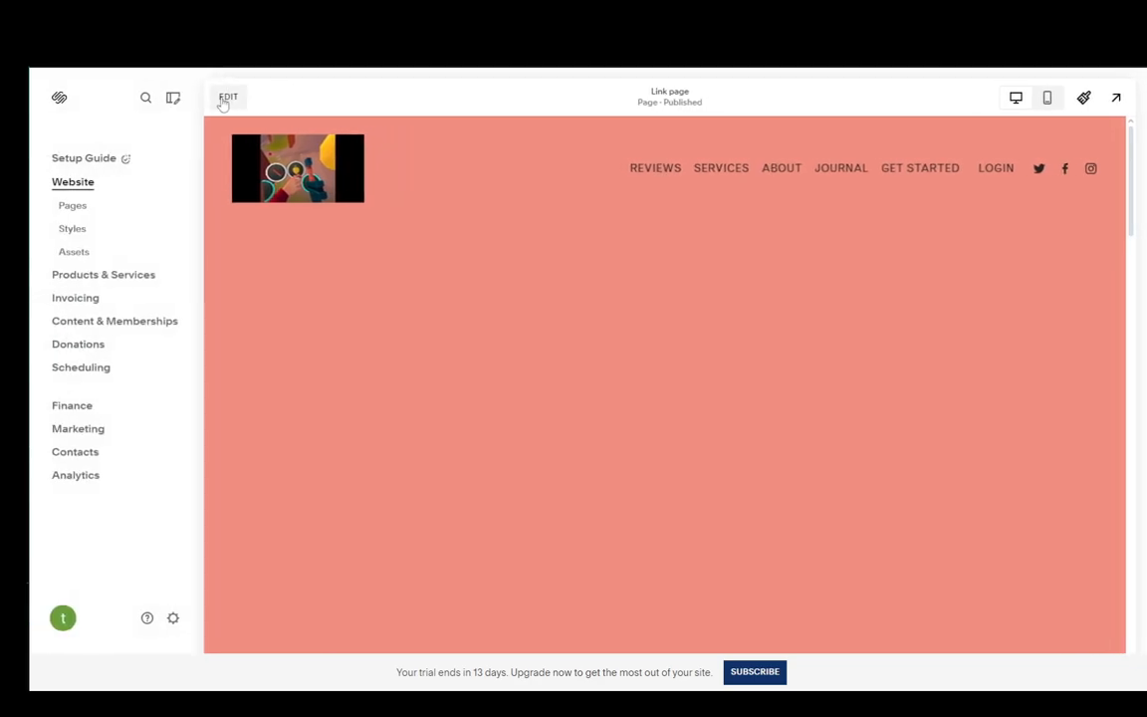
click(100, 251)
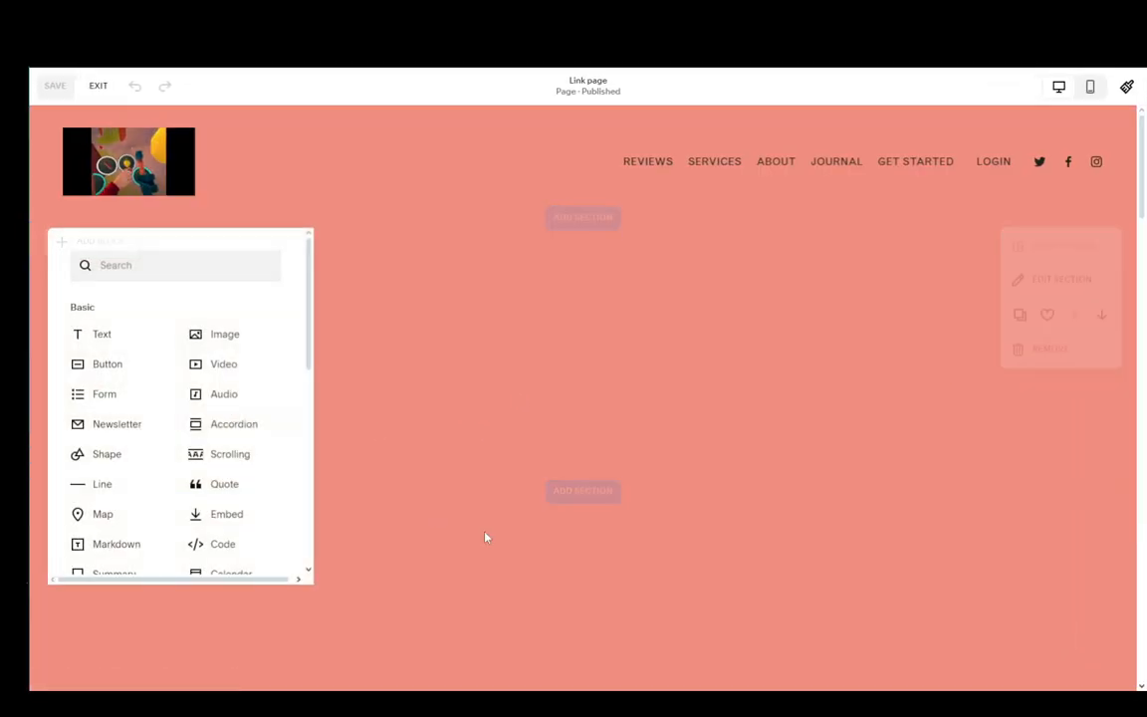
scroll(234, 463, down, 2)
click(223, 453)
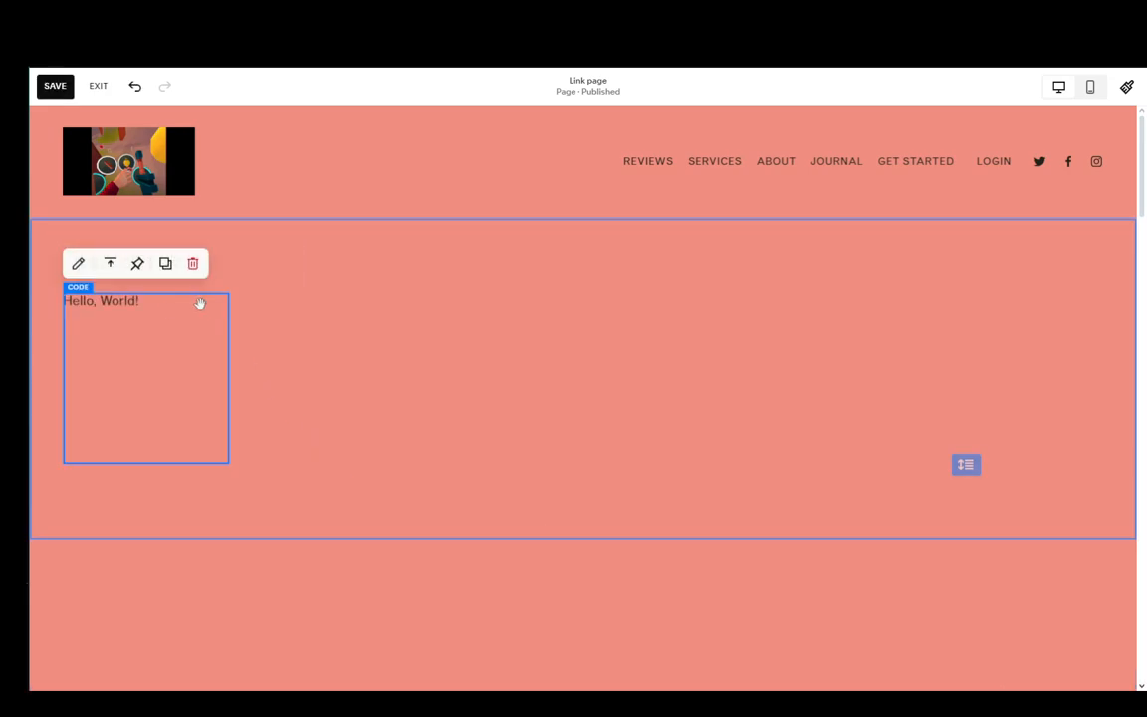
- Enlarge the code block to about three times its width and twice its height, and centre it in the section
mouse_move(181, 409)
mouse_down()
mouse_move(215, 412)
mouse_move(194, 412)
mouse_up()
drag(229, 464, 583, 645)
drag(364, 417, 609, 403)
- Replace the code block's Hello, World! content with the copied lottie-player snippet
double_click(361, 332)
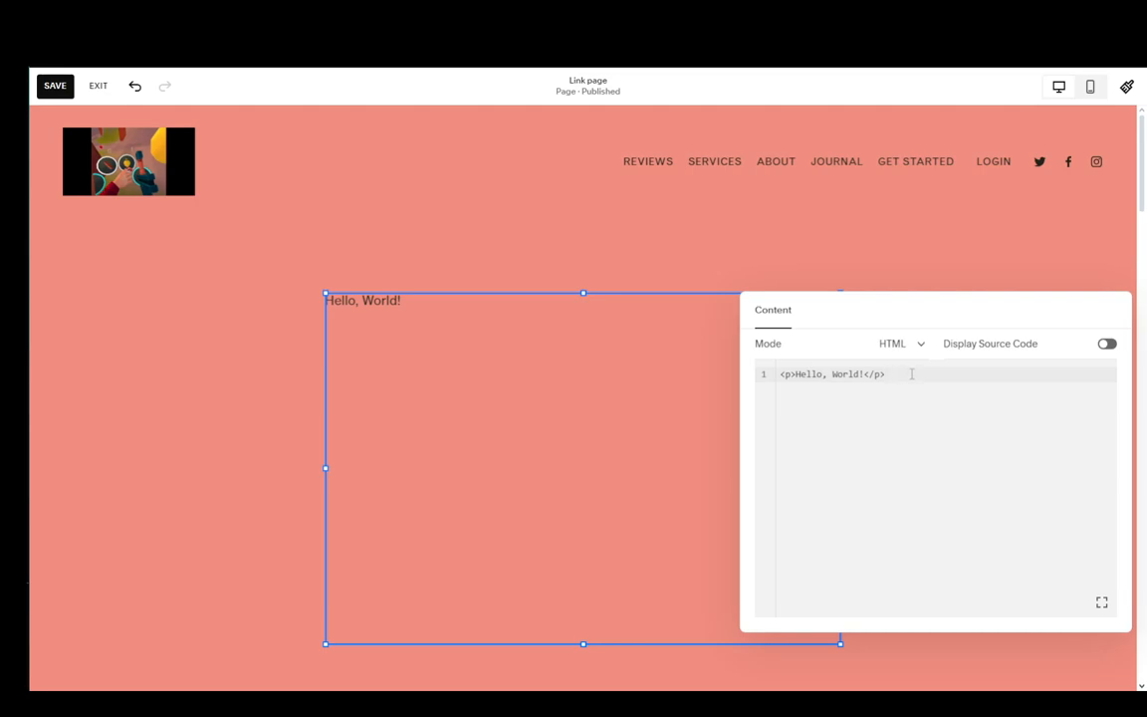
key(ctrl+a)
key(ctrl+v)
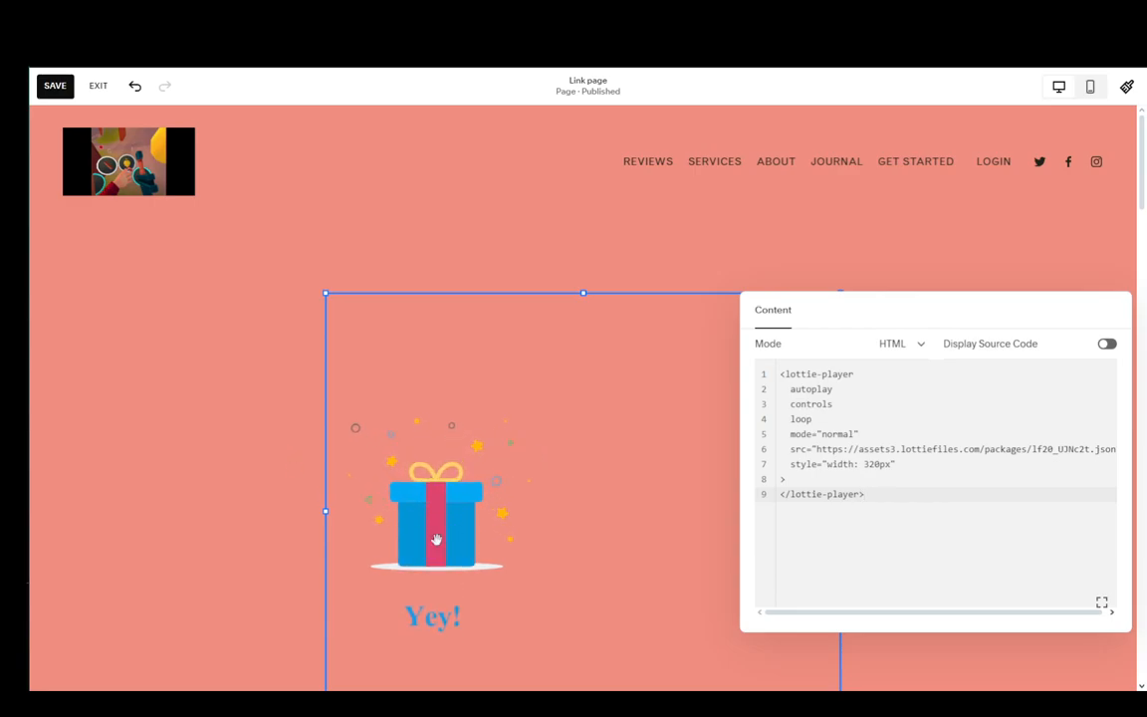
scroll(418, 450, down, 2)
scroll(398, 441, up, 1)
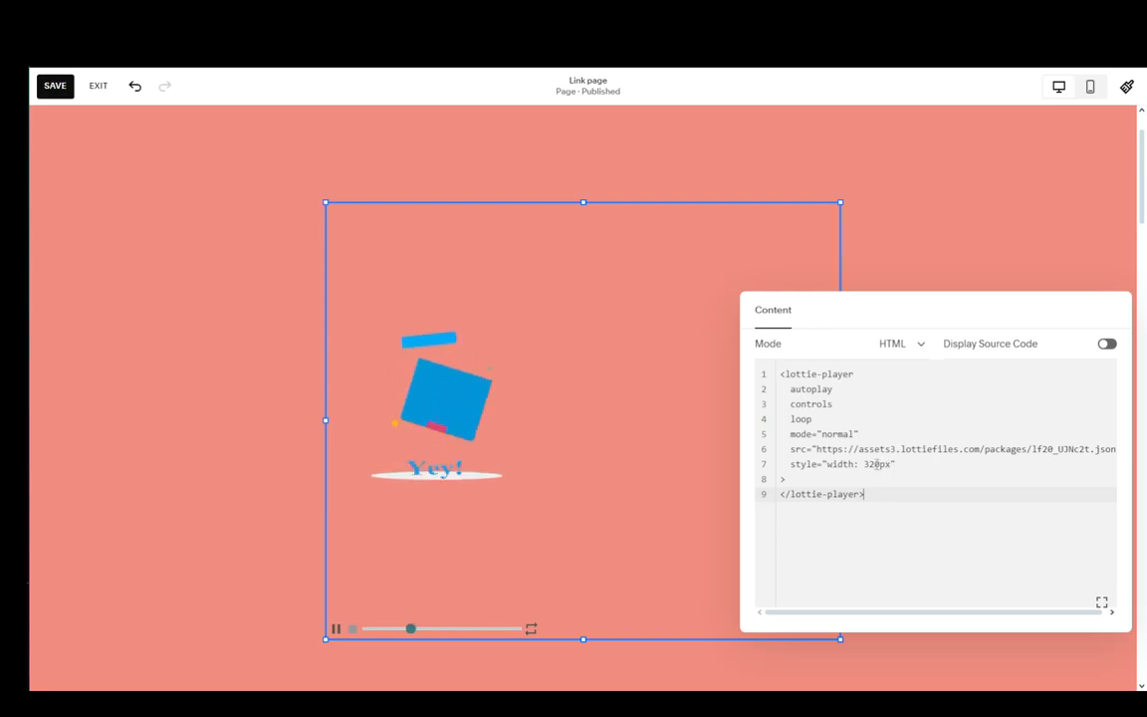
- Set the width in the lottie-player's style attribute to 100%
click(893, 465)
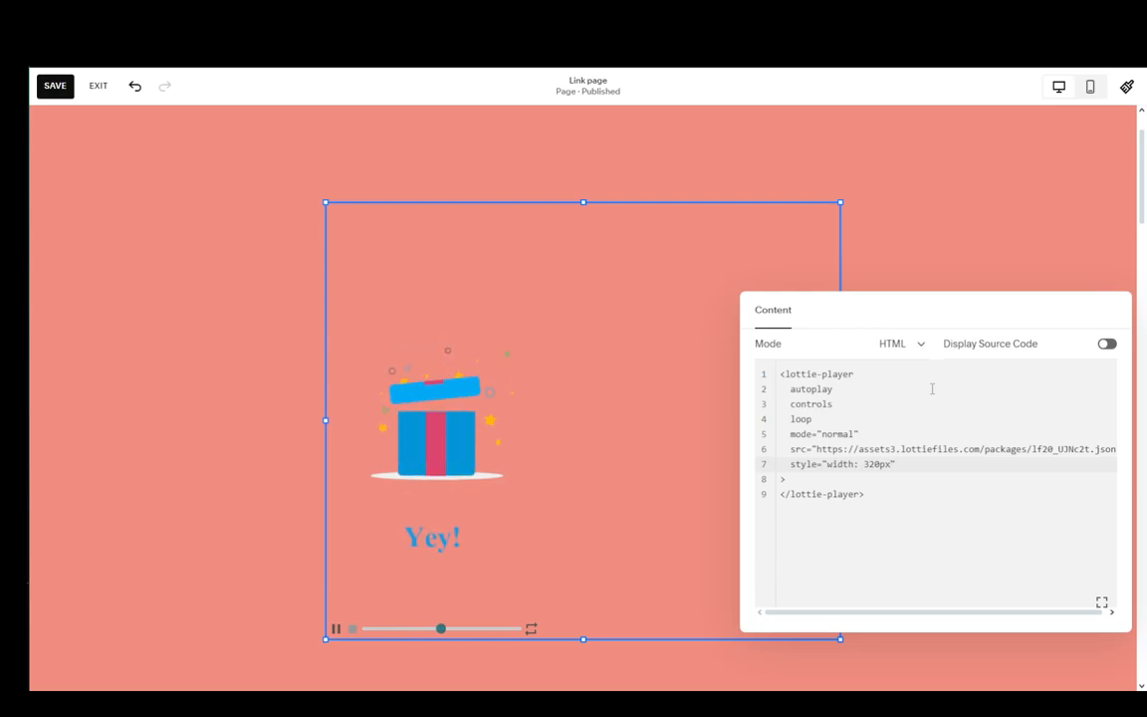
key(BackSpace)
key(BackSpace)
key(BackSpace)
key(BackSpace)
key(BackSpace)
text(100%)
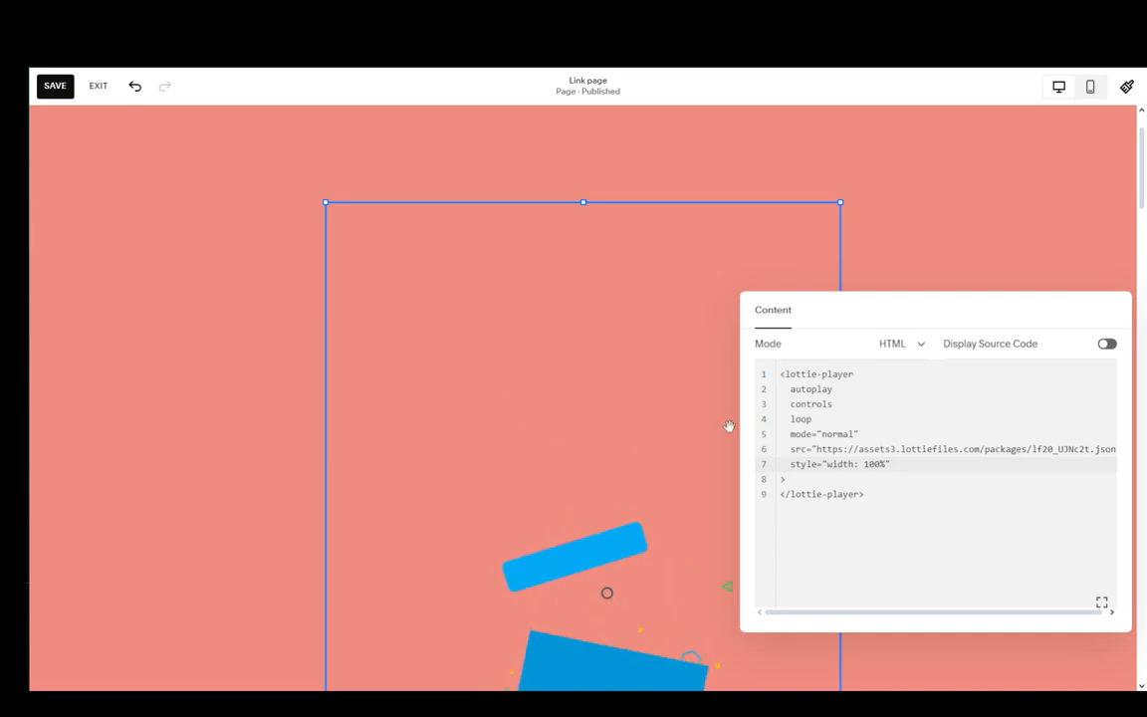
- Try to shorten the code block by raising its lower edge
scroll(645, 485, down, 5)
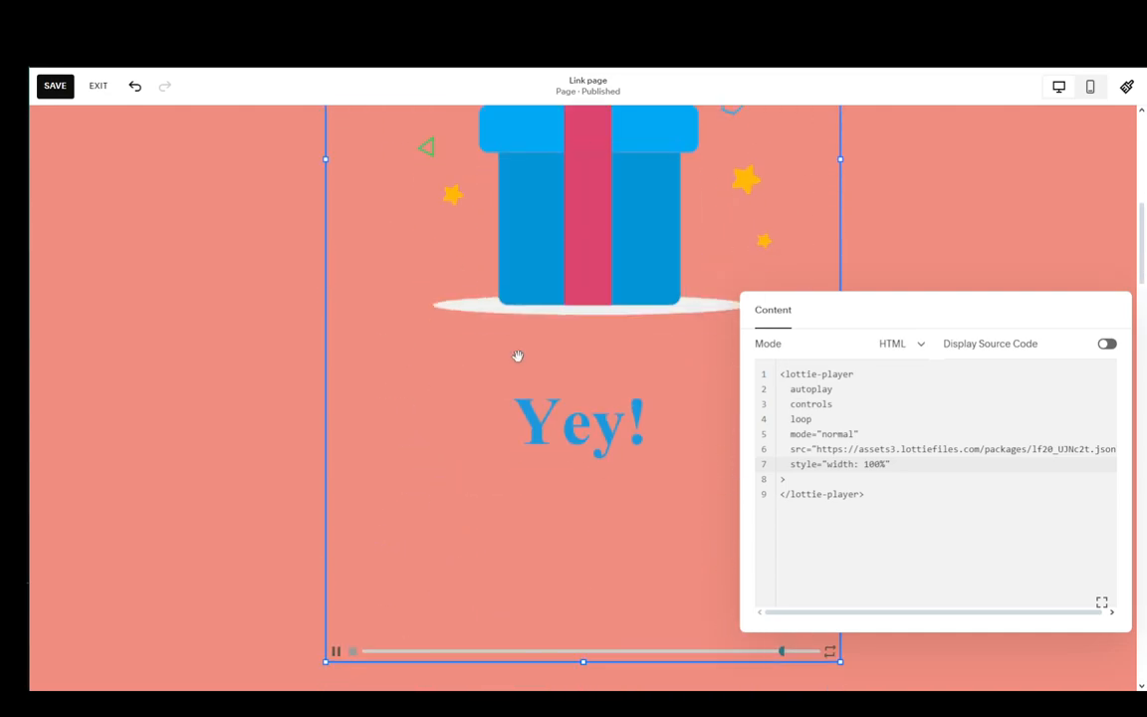
scroll(547, 437, up, 4)
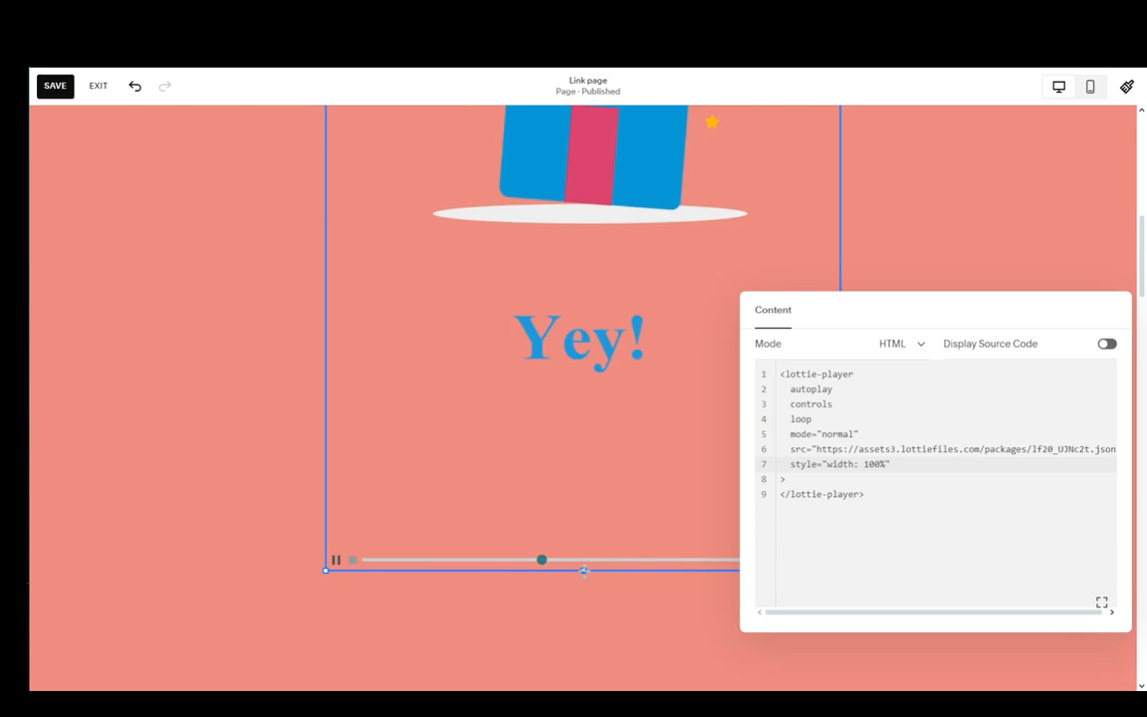
drag(583, 570, 583, 320)
scroll(597, 398, up, 3)
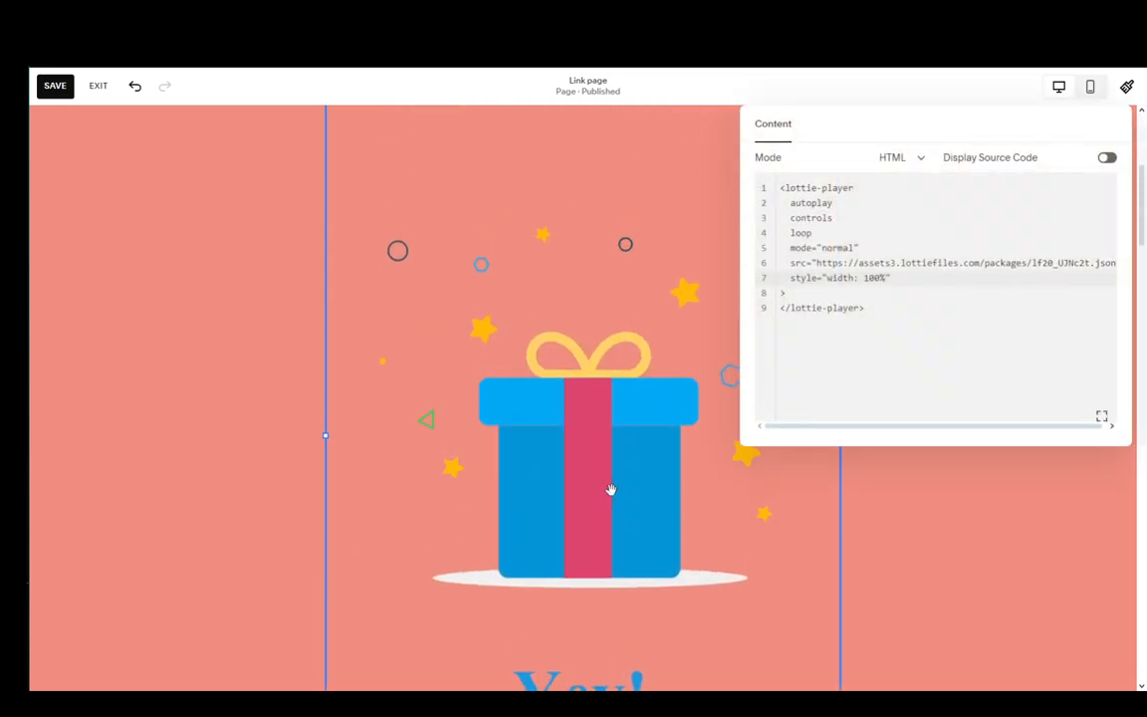
scroll(524, 402, down, 2)
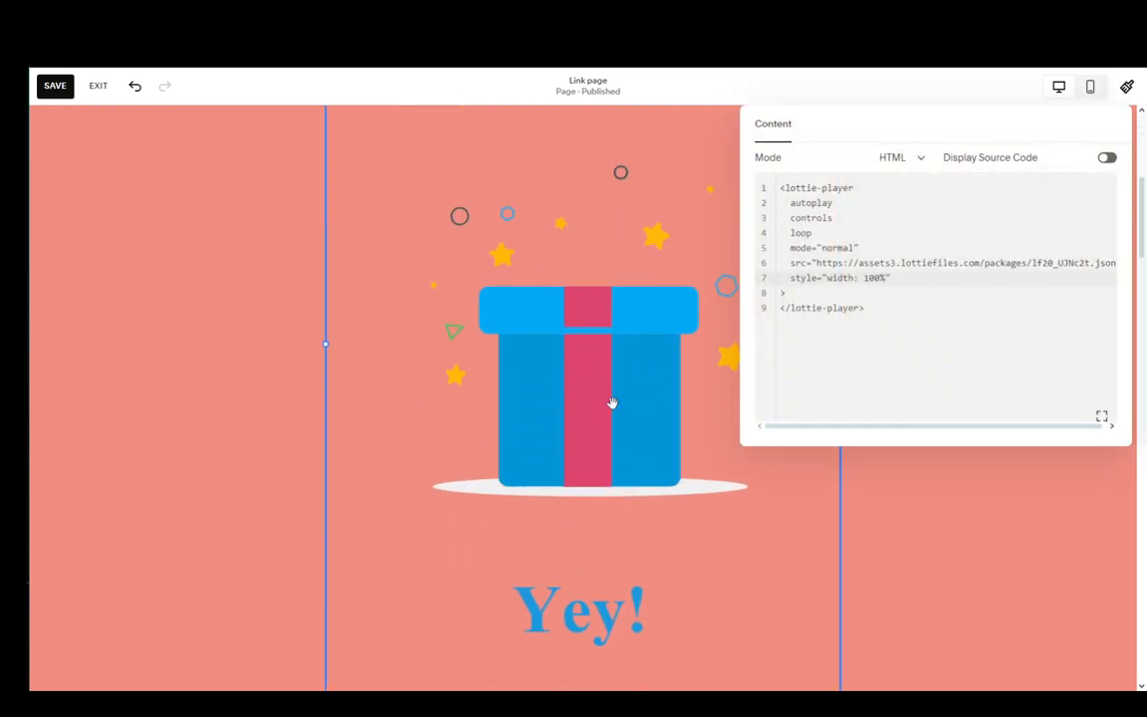
- Delete the loop attribute line from the lottie-player code
click(842, 216)
click(812, 218)
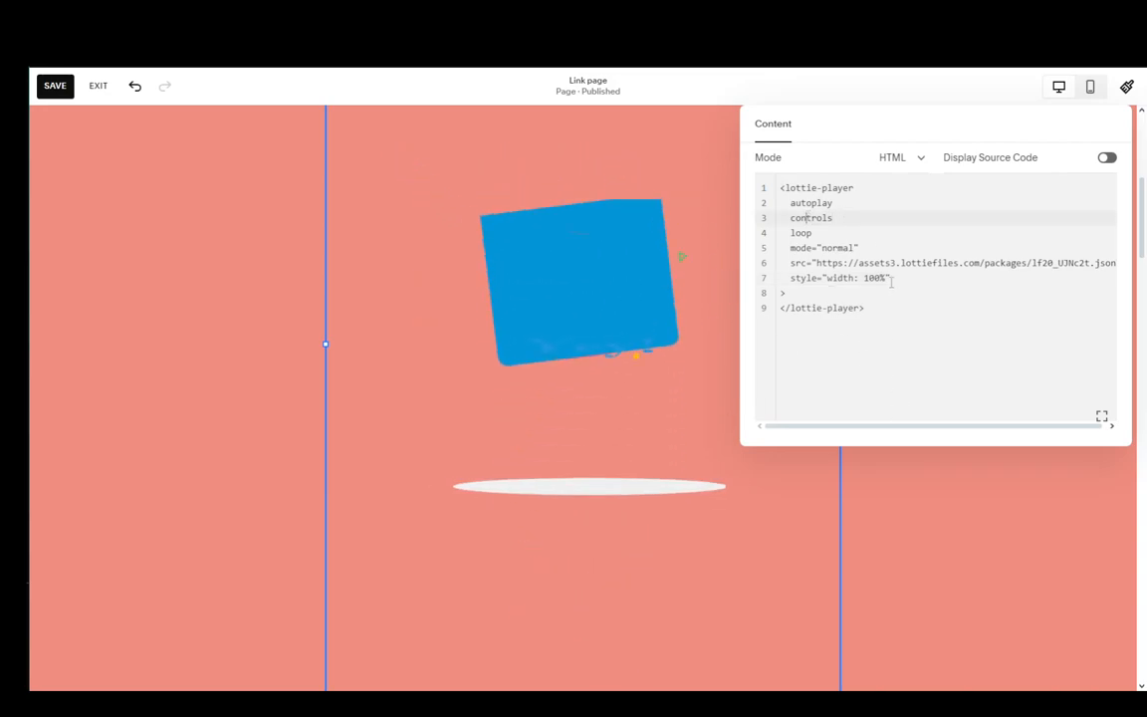
click(876, 249)
click(836, 233)
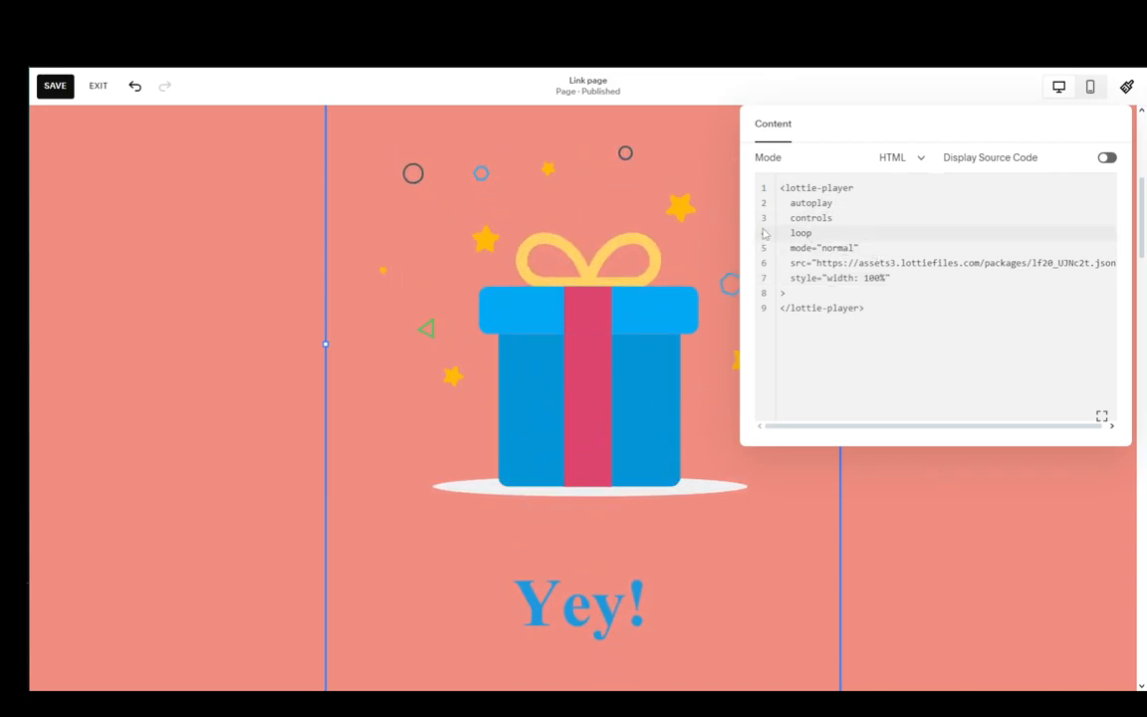
drag(812, 233, 761, 233)
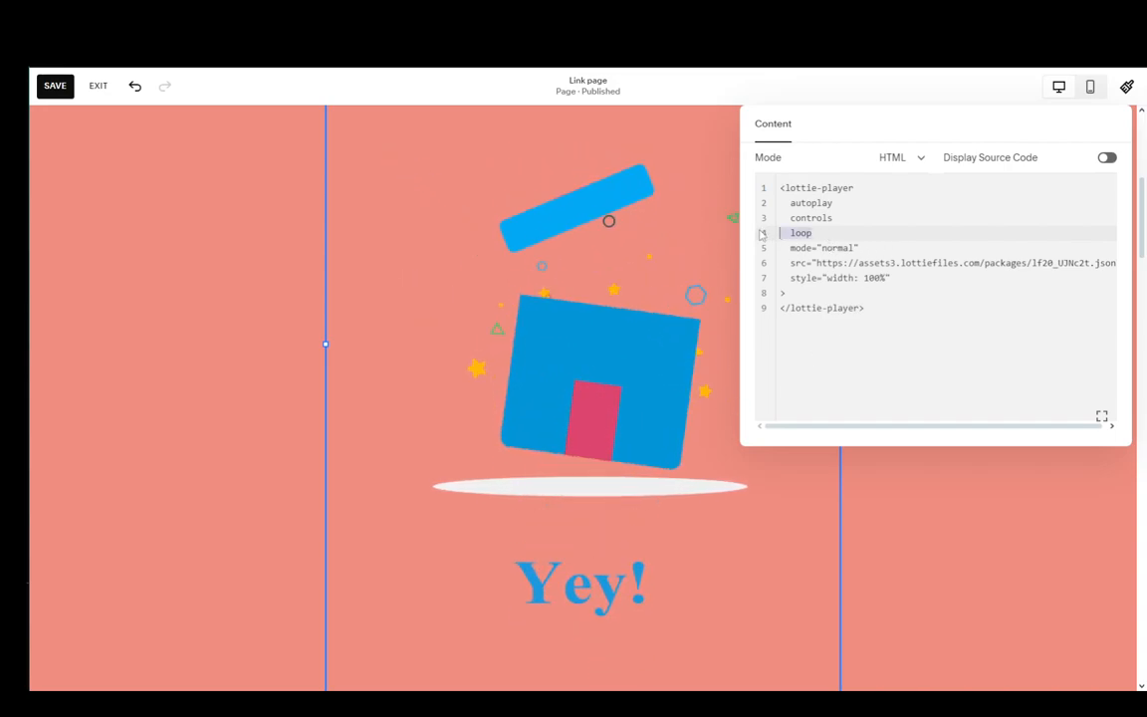
key(BackSpace)
key(BackSpace)
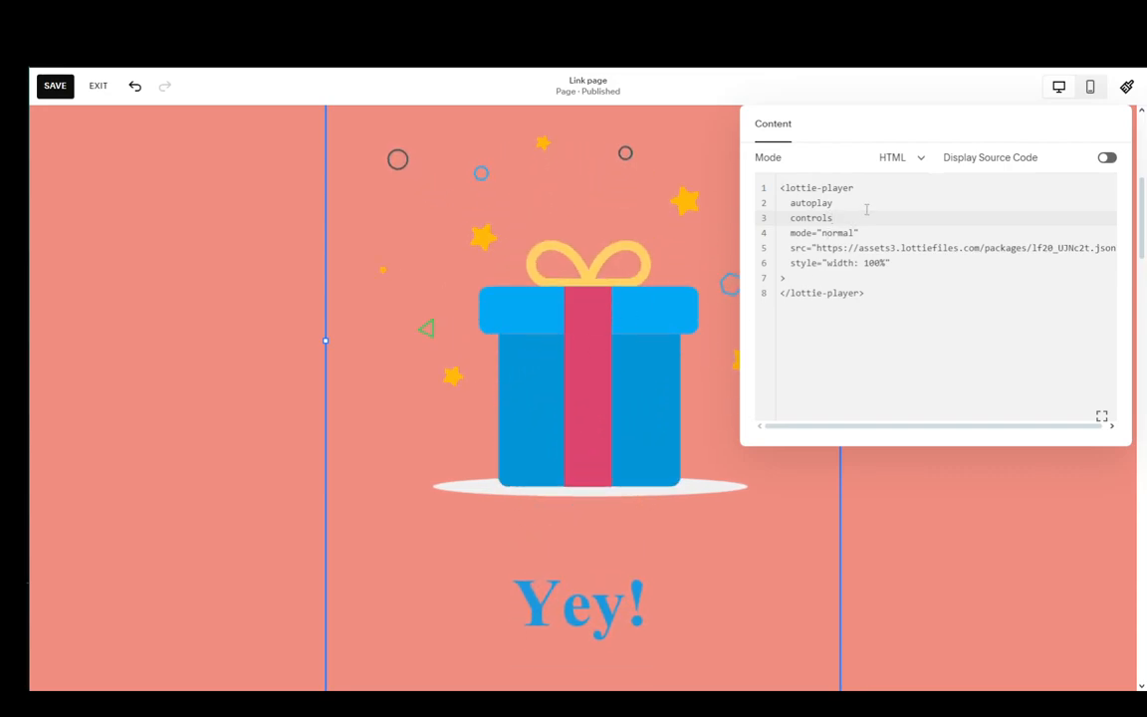
- Delete the controls attribute line from the lottie-player code
drag(867, 218, 736, 219)
key(BackSpace)
key(BackSpace)
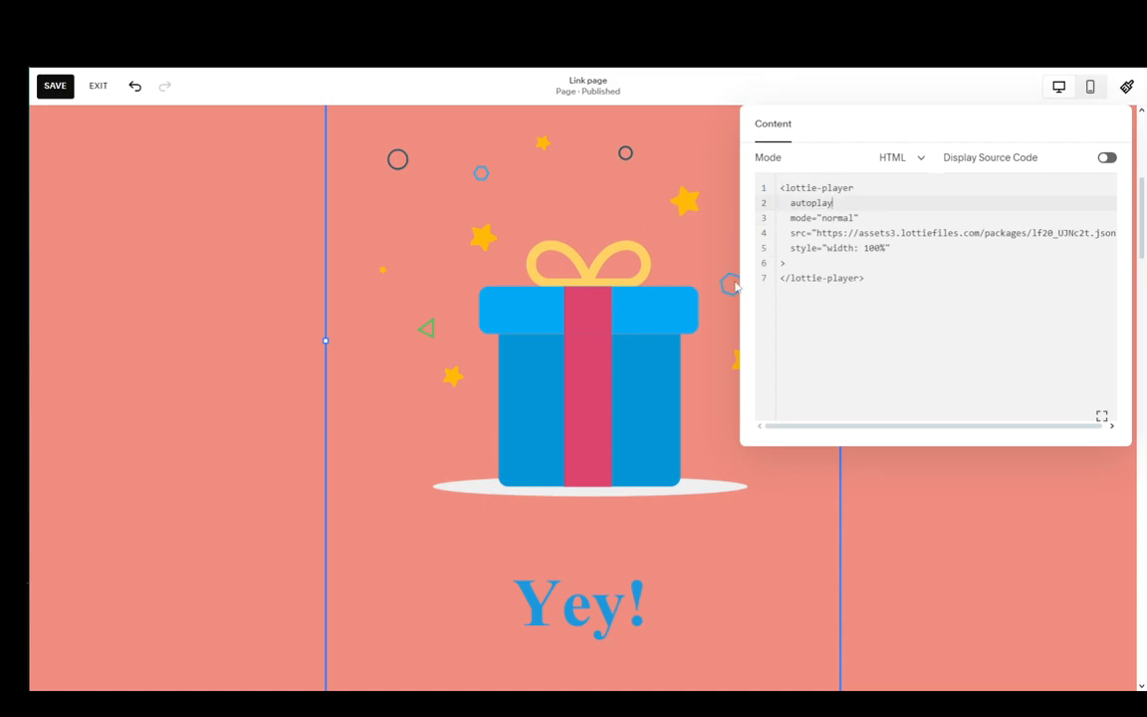
- Close the code editor and examine the full gift animation within its section on the page
scroll(507, 563, down, 10)
click(438, 525)
scroll(460, 468, up, 5)
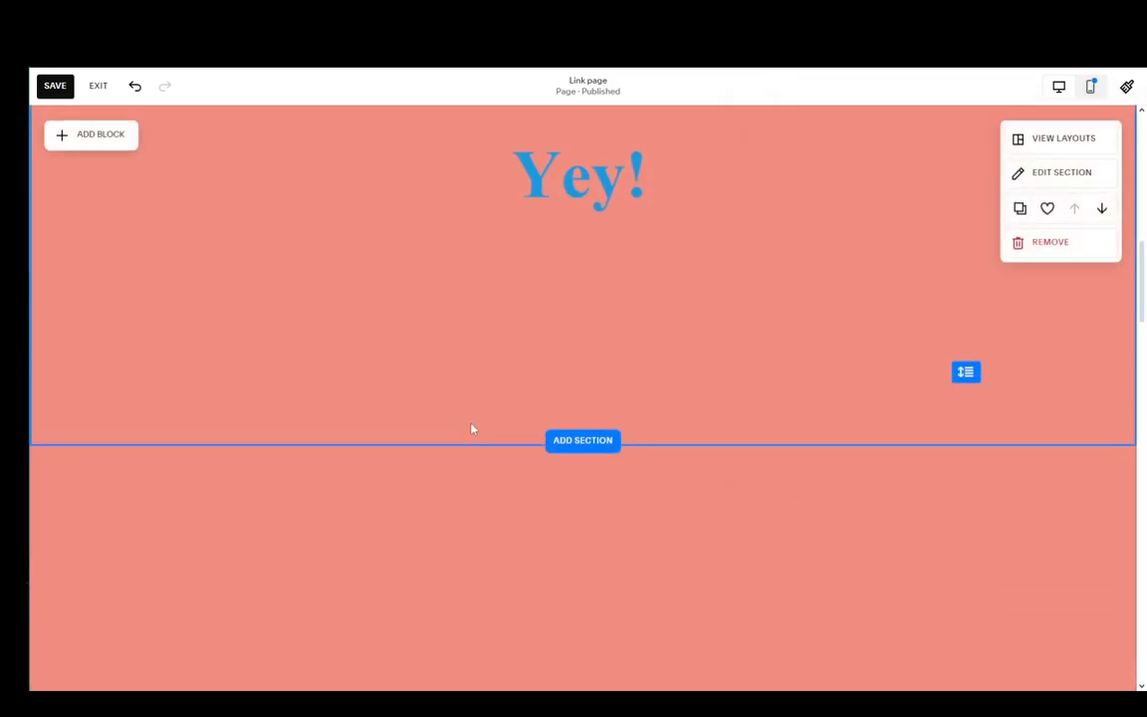
scroll(488, 488, up, 3)
scroll(513, 517, down, 3)
scroll(558, 468, up, 4)
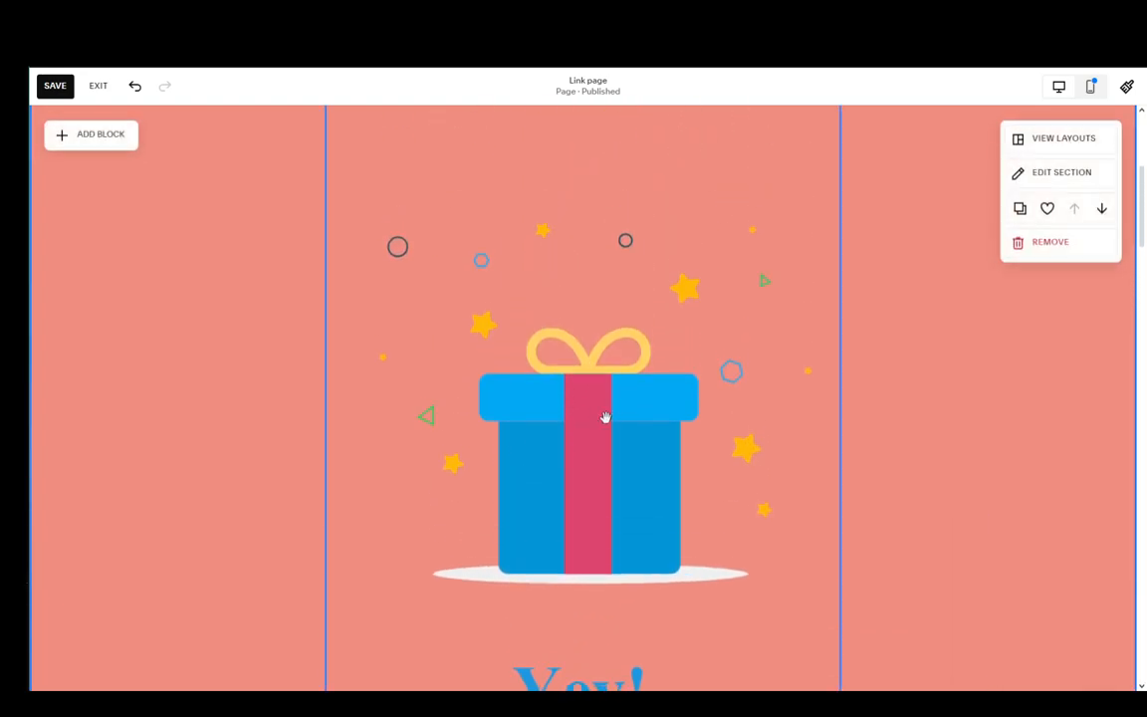
- Reopen the animation's code block and replace the autoplay attribute with hover
click(545, 274)
scroll(425, 317, up, 2)
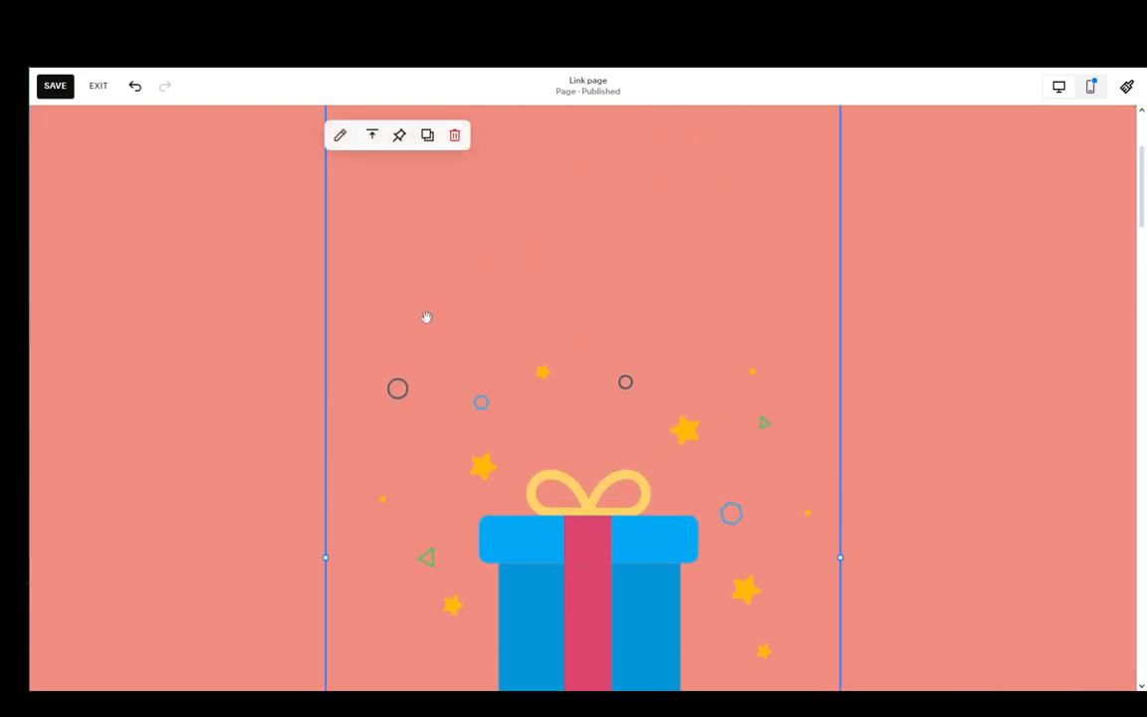
click(340, 137)
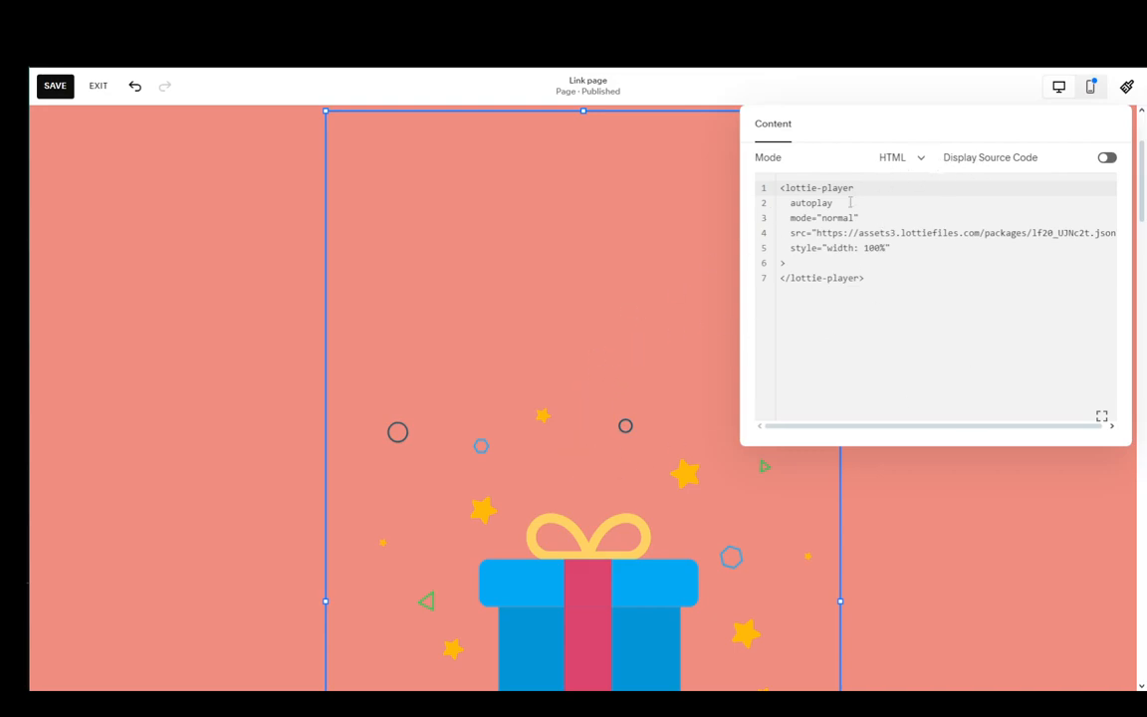
drag(842, 204, 790, 204)
text(Ho)
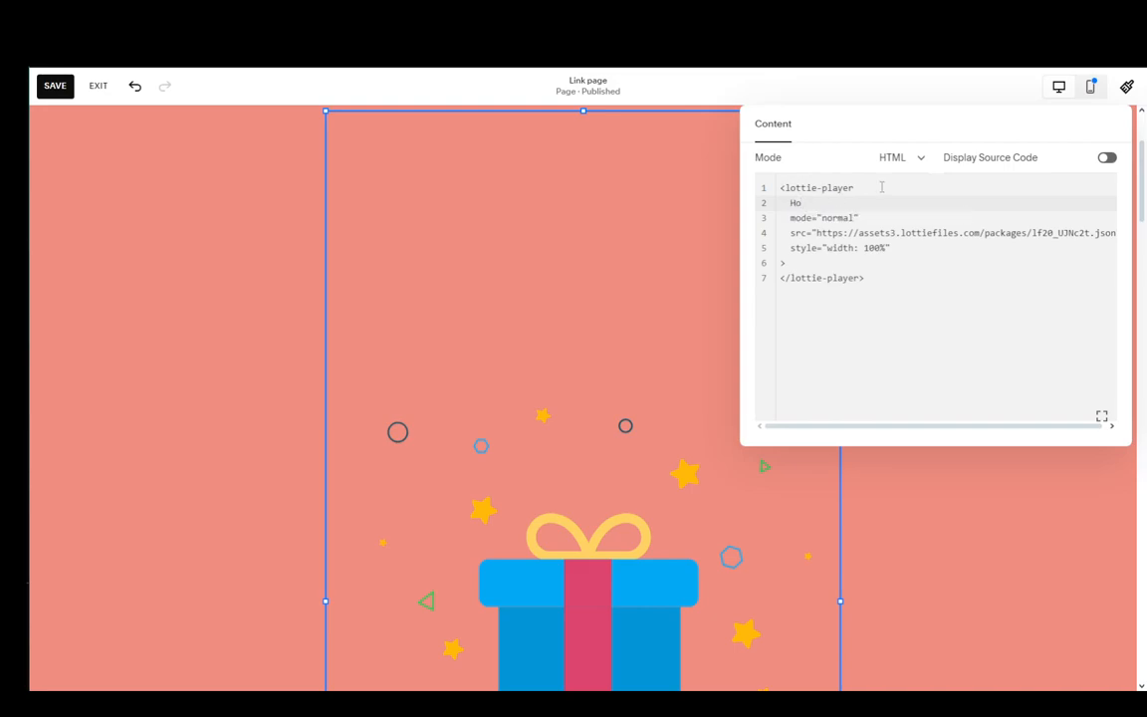
key(BackSpace)
key(BackSpace)
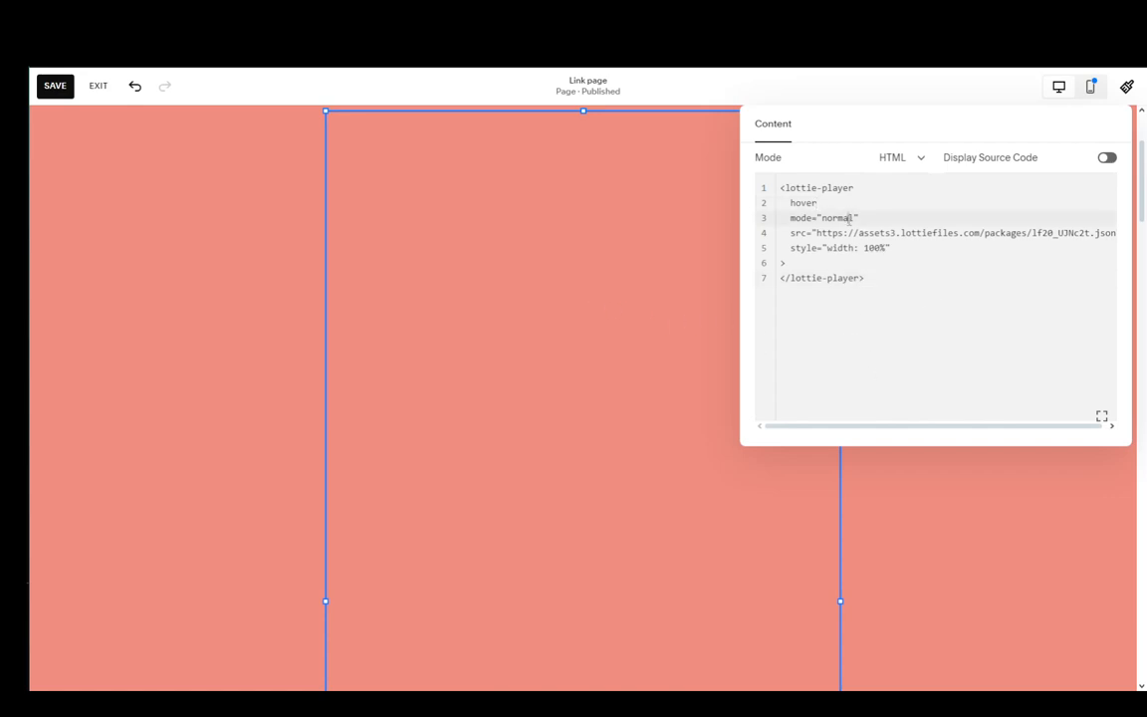
- Set the lottie-player's mode attribute to "bounce"
drag(857, 217, 821, 217)
text(bounce)
drag(816, 232, 954, 232)
click(934, 298)
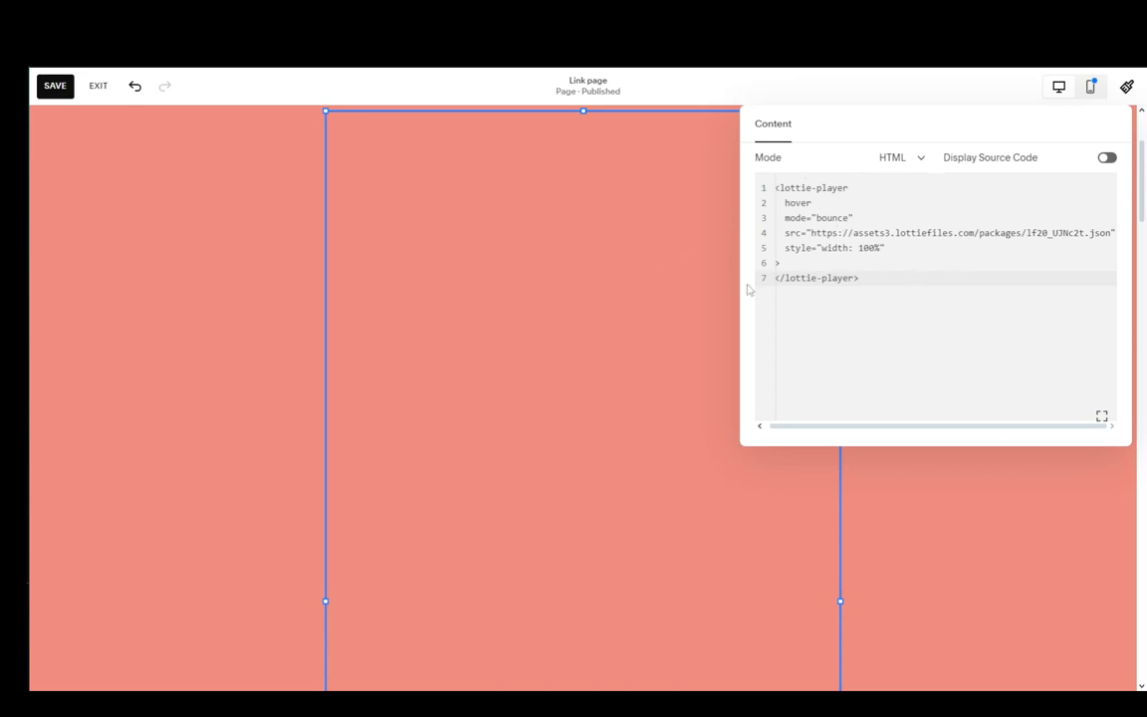
- Close the code editor, save the page and exit editing to check the hover behaviour of the animation
click(330, 263)
click(55, 86)
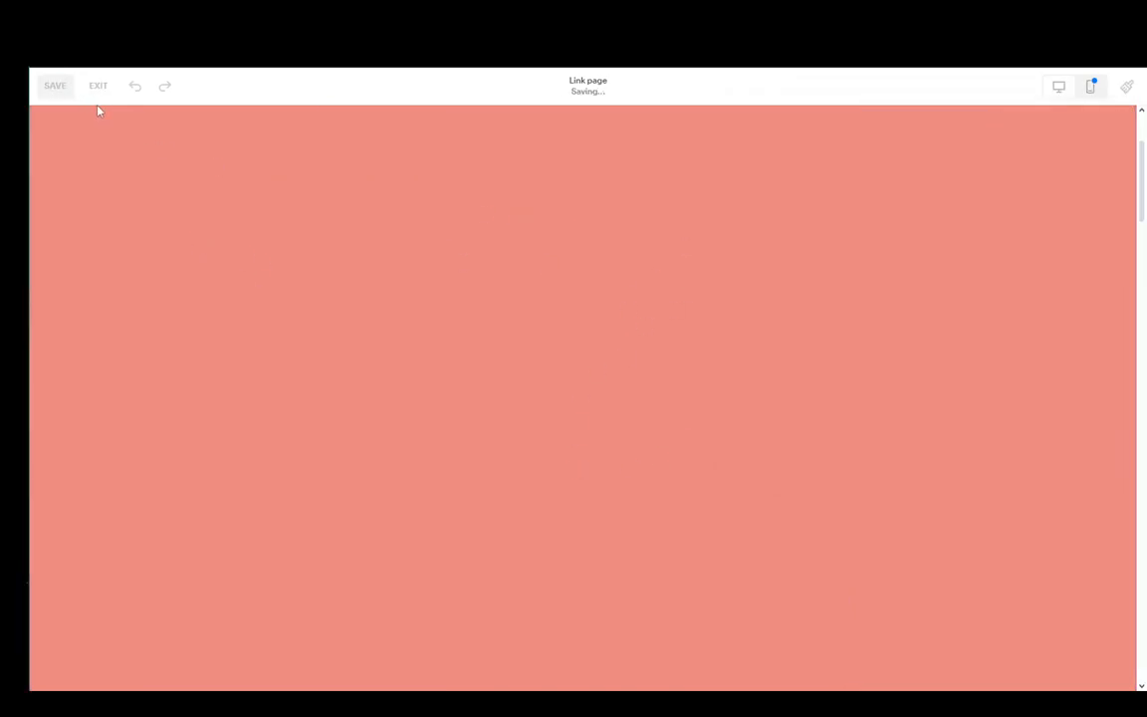
click(97, 86)
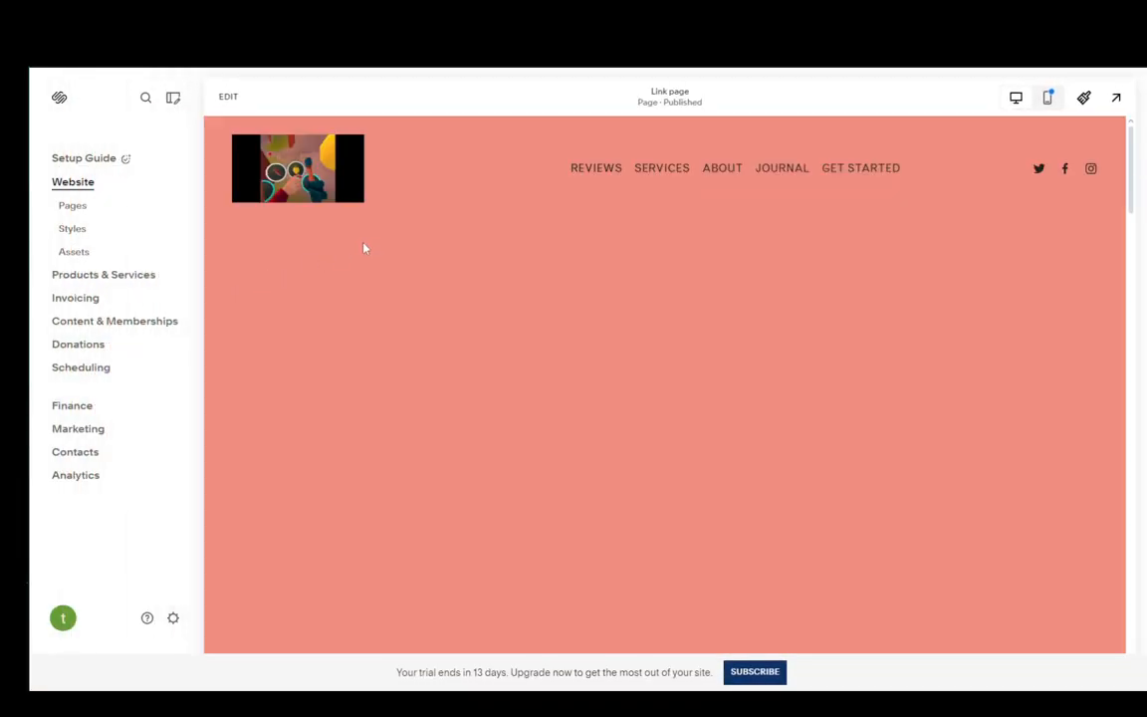
scroll(299, 339, down, 3)
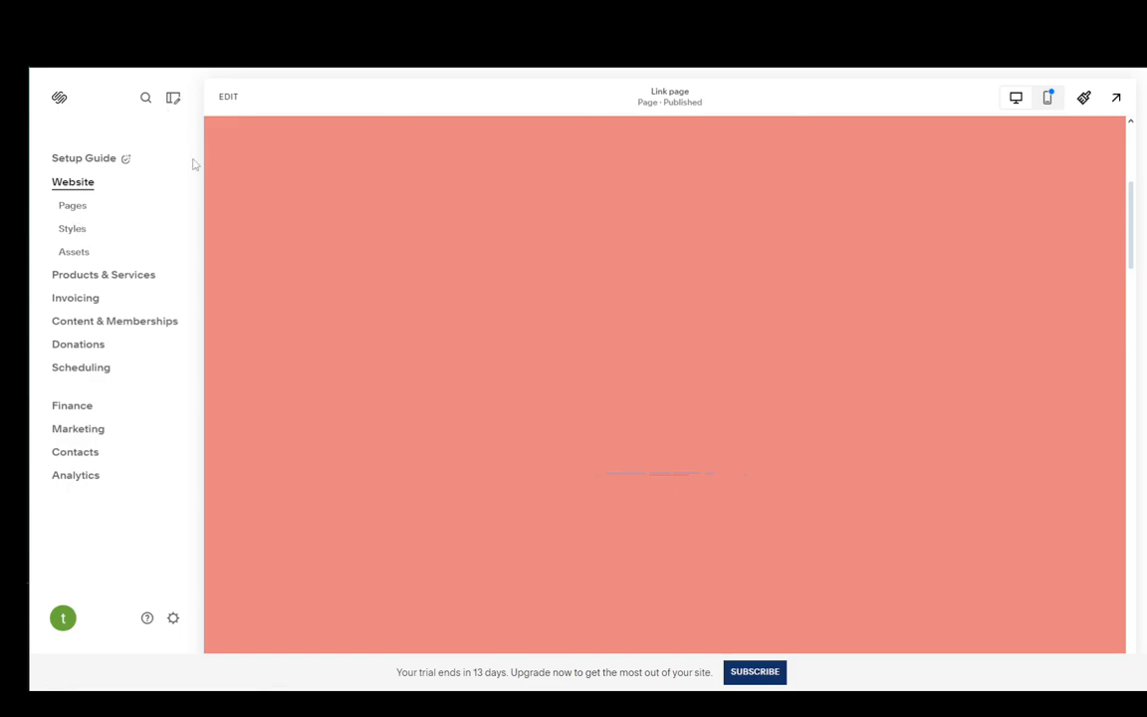
- Add an autoplay attribute above hover in the lottie-player code, then save the page and exit editing
click(221, 98)
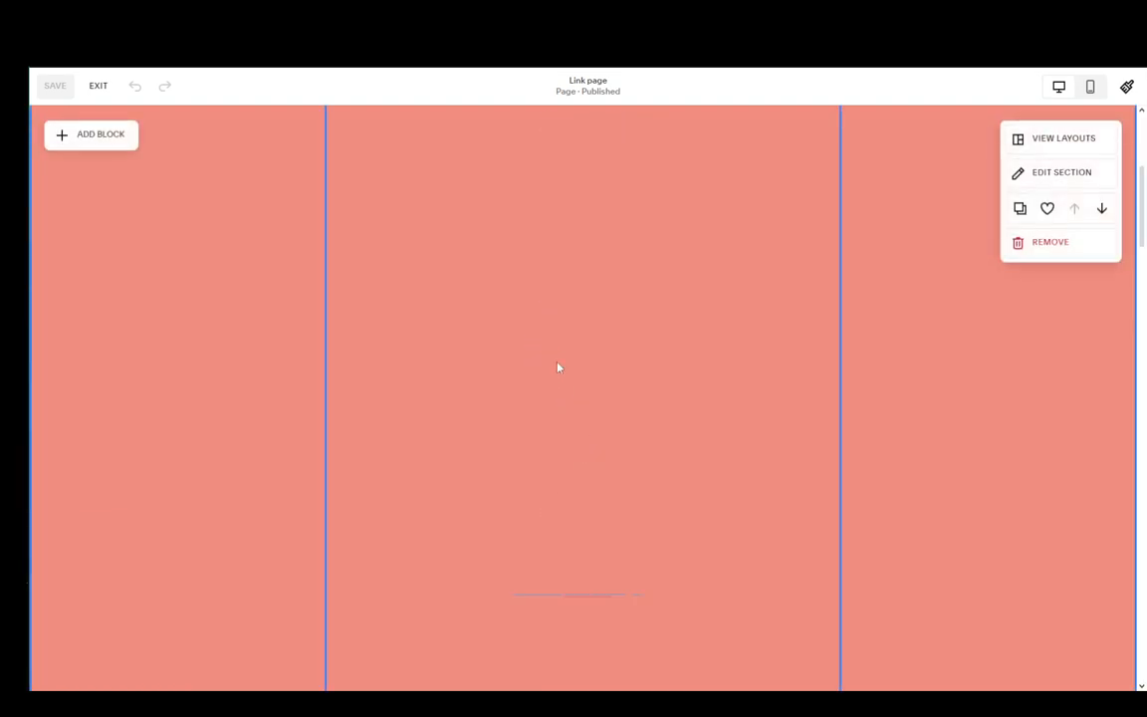
click(552, 394)
click(340, 133)
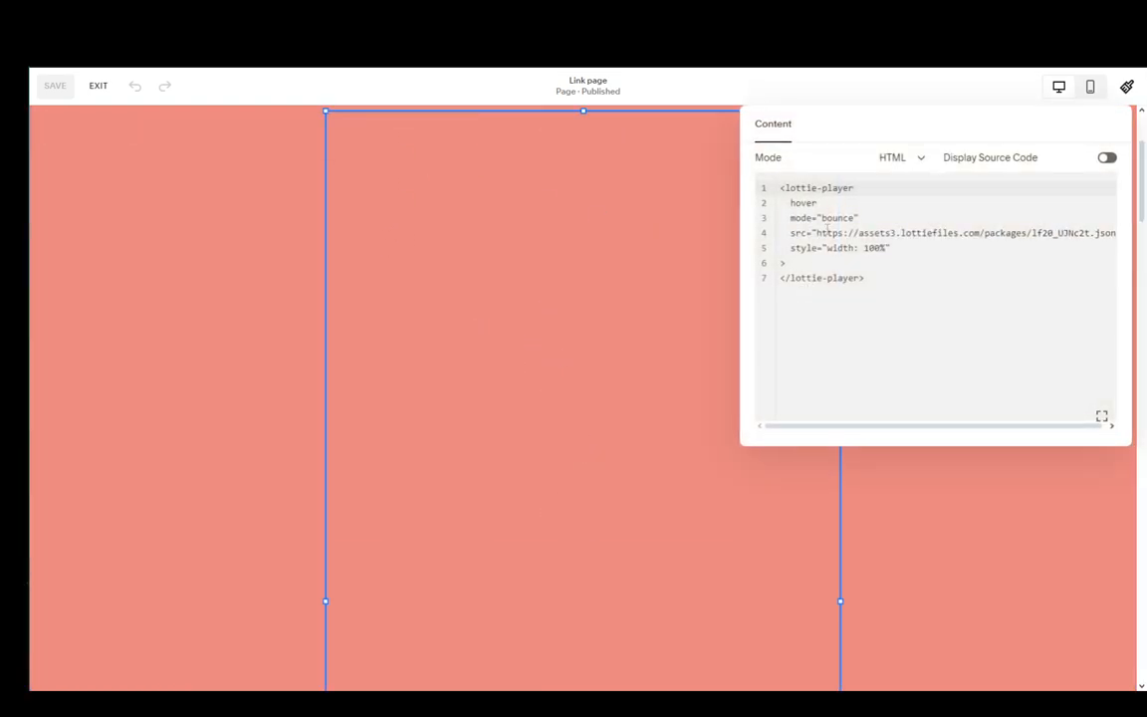
key(Return)
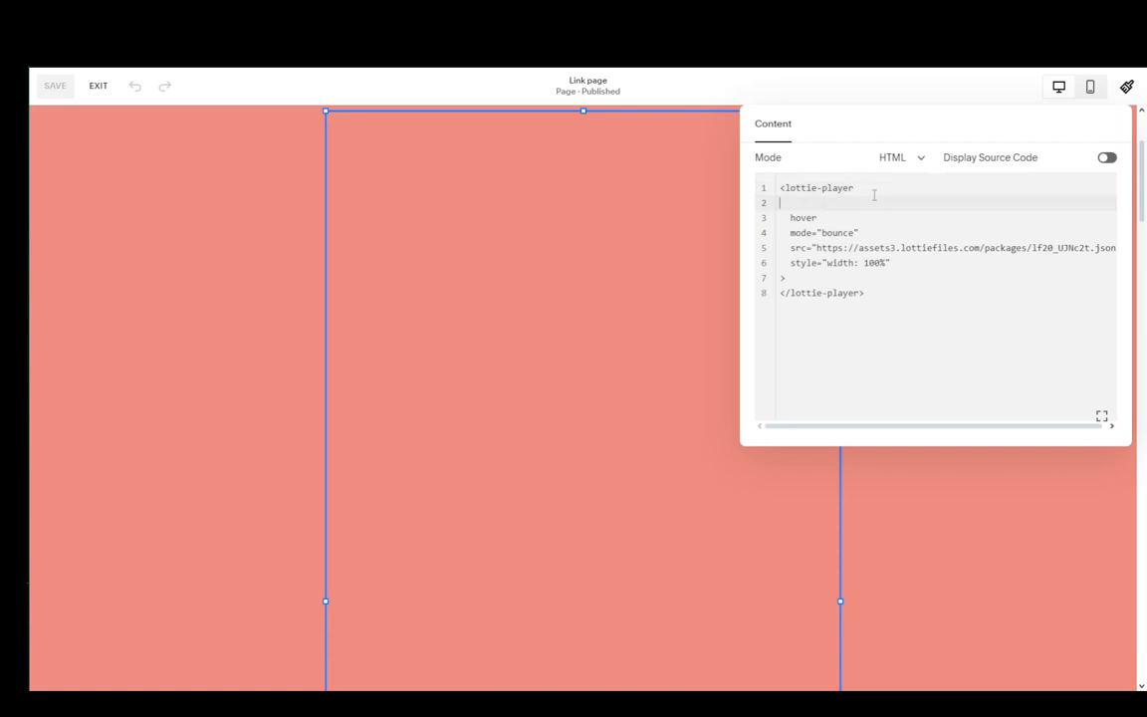
text(autoplay)
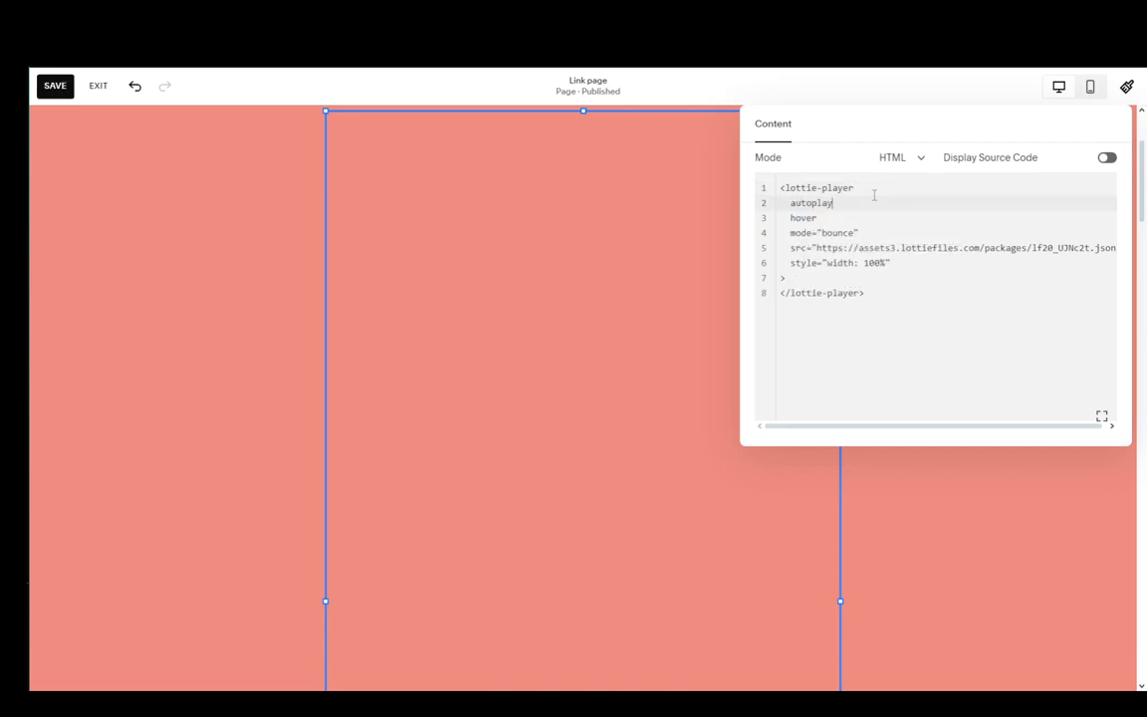
click(871, 358)
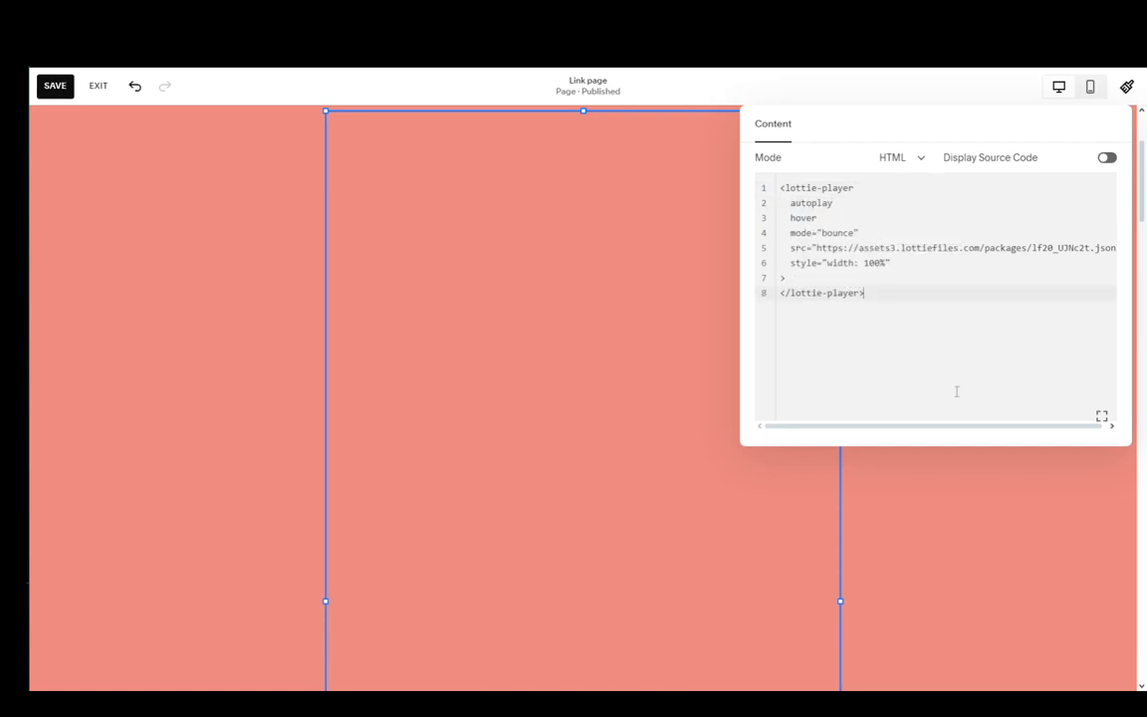
click(55, 86)
click(98, 85)
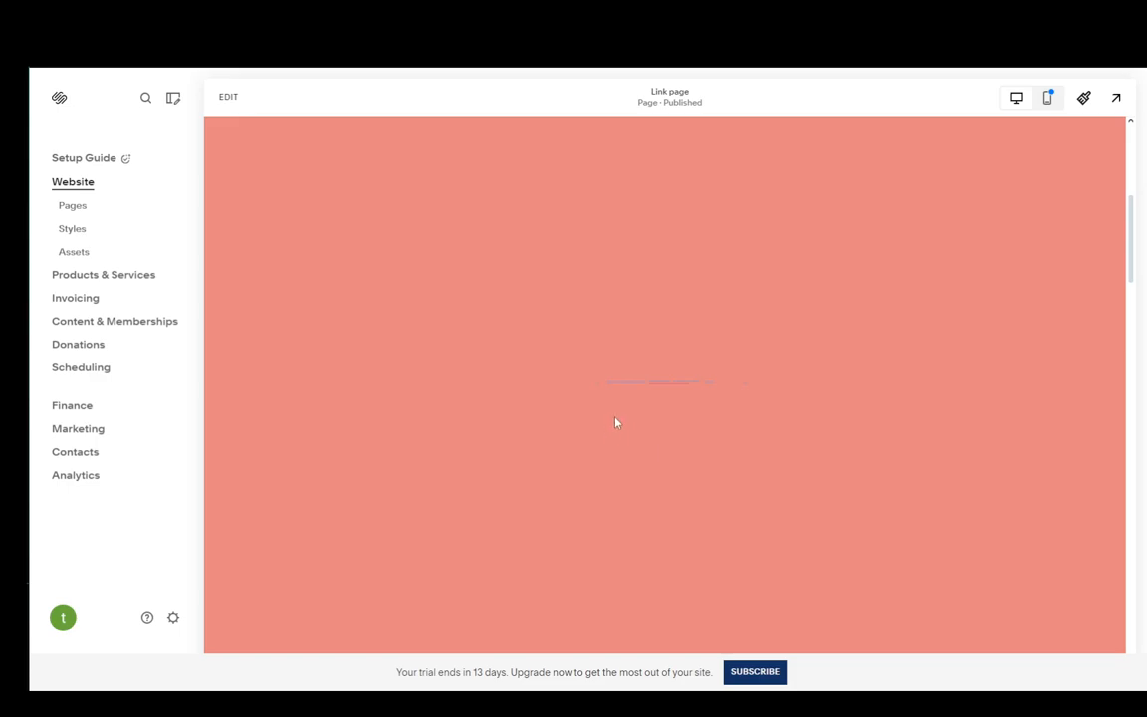
- Edit the page again, test the animation's hover playback, and replace the autoplay attribute in its code block
click(228, 97)
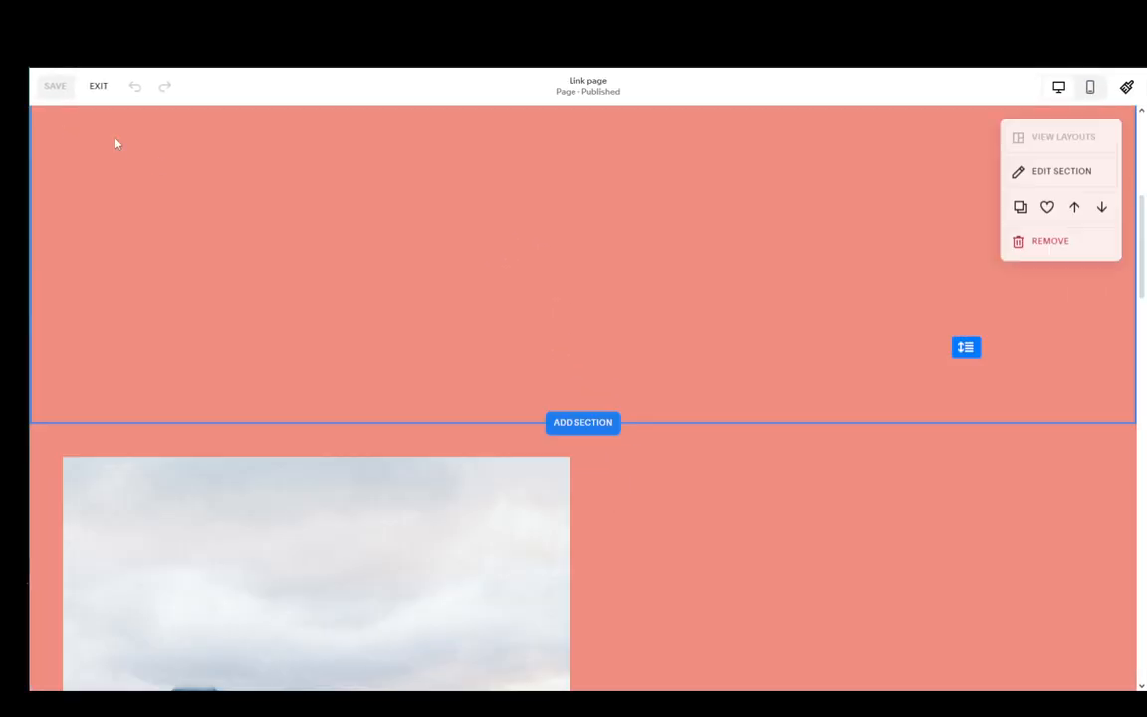
scroll(538, 403, down, 3)
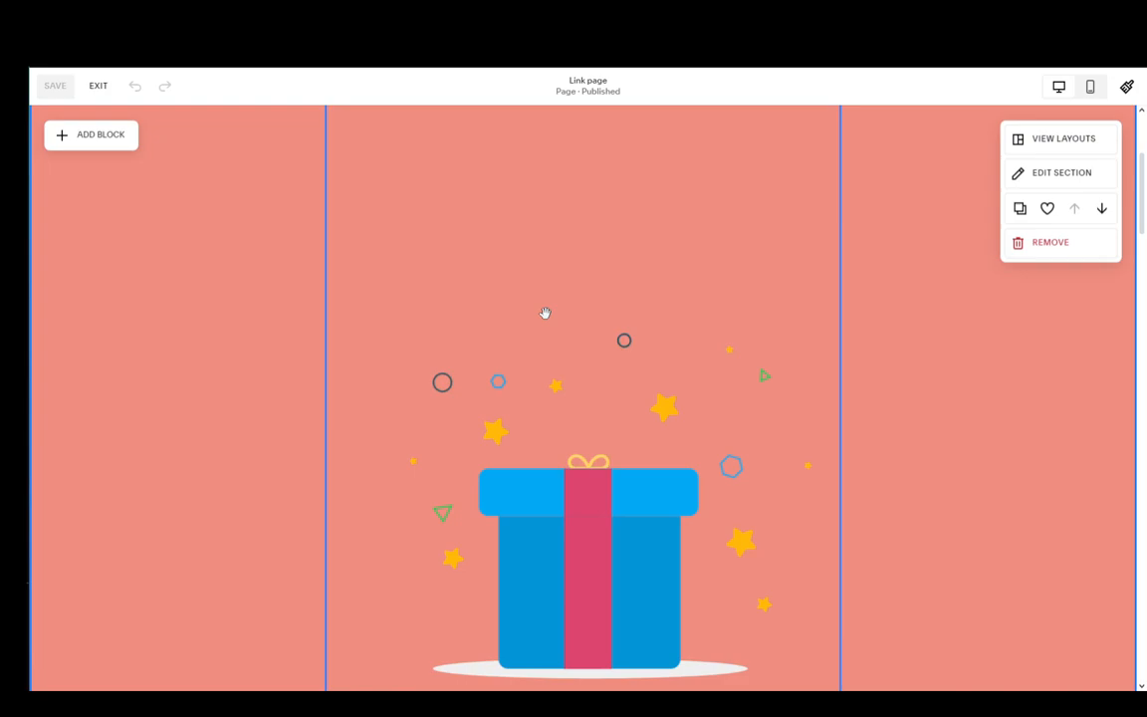
click(382, 187)
click(402, 205)
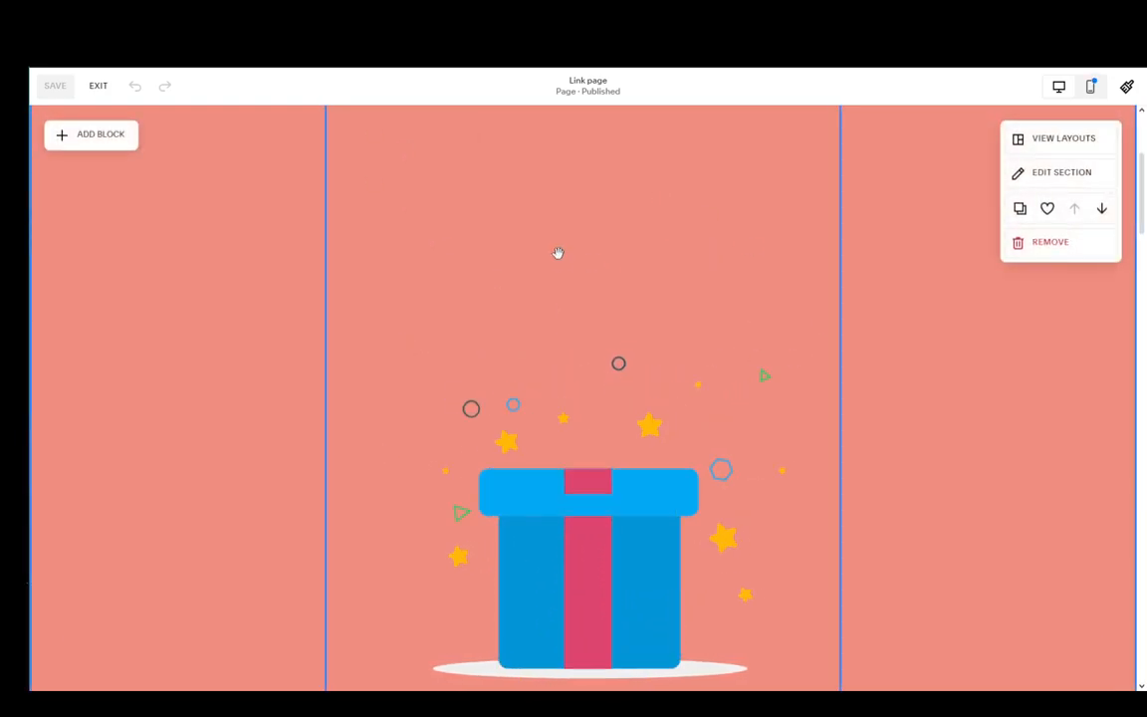
scroll(609, 368, up, 3)
scroll(553, 373, down, 3)
click(438, 222)
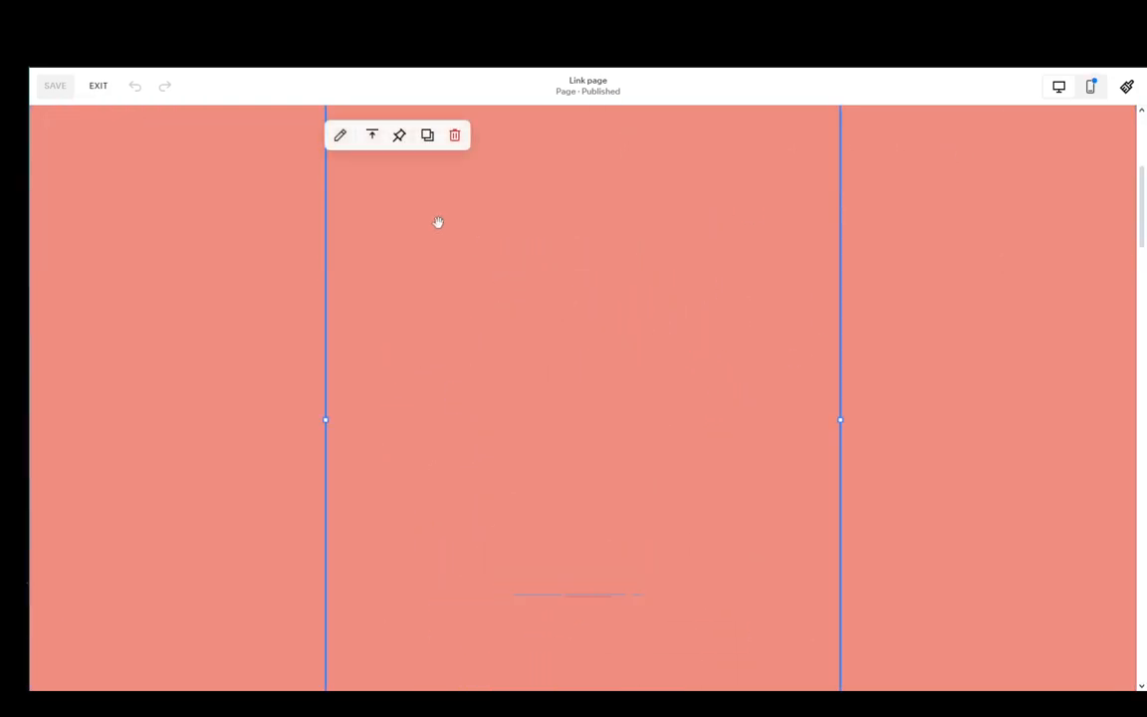
click(338, 136)
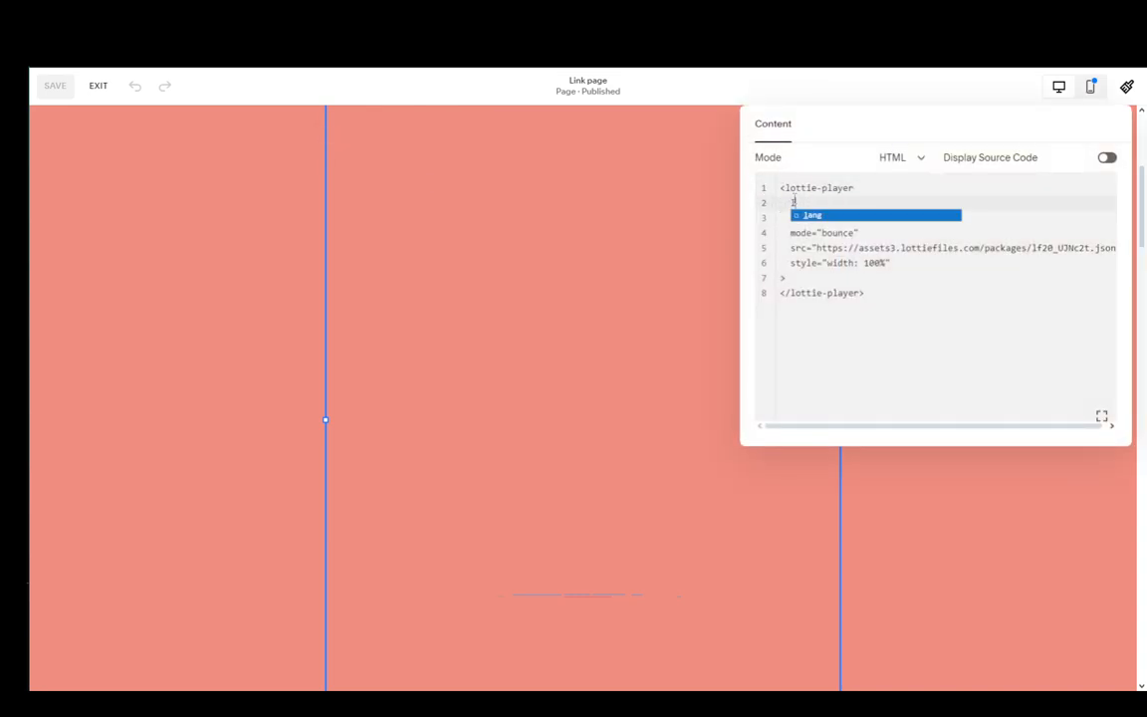
- Close the code editor, leave page editing and look for the animation on the page
click(274, 231)
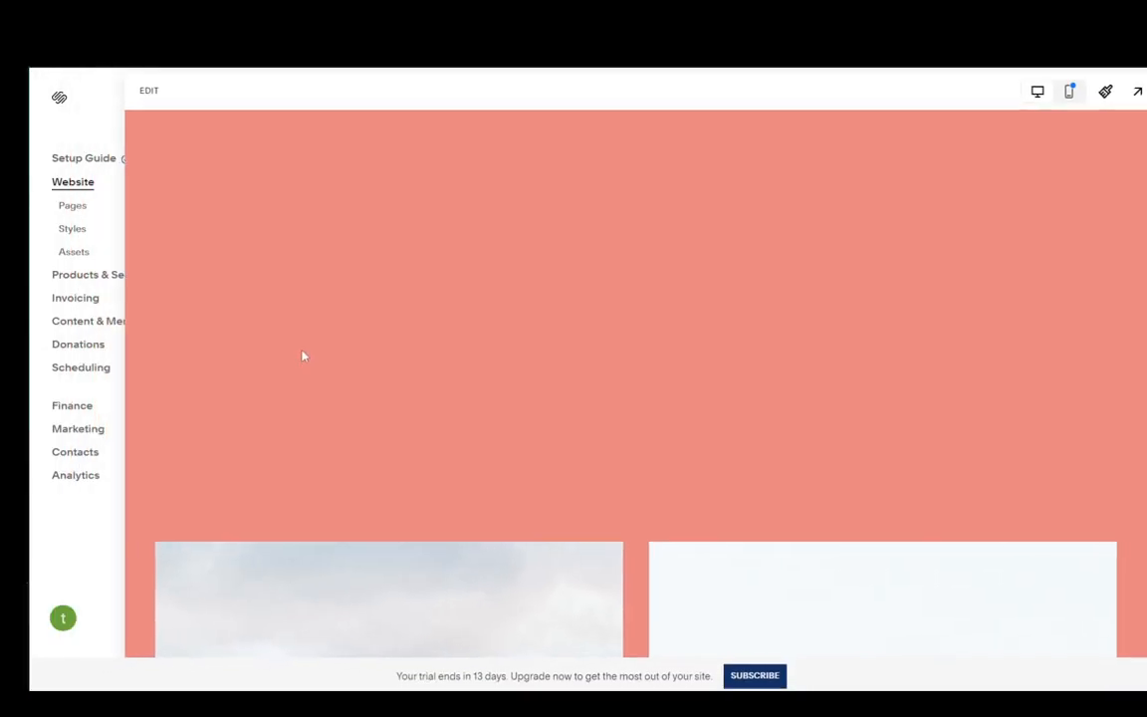
scroll(354, 366, up, 1)
scroll(300, 345, down, 3)
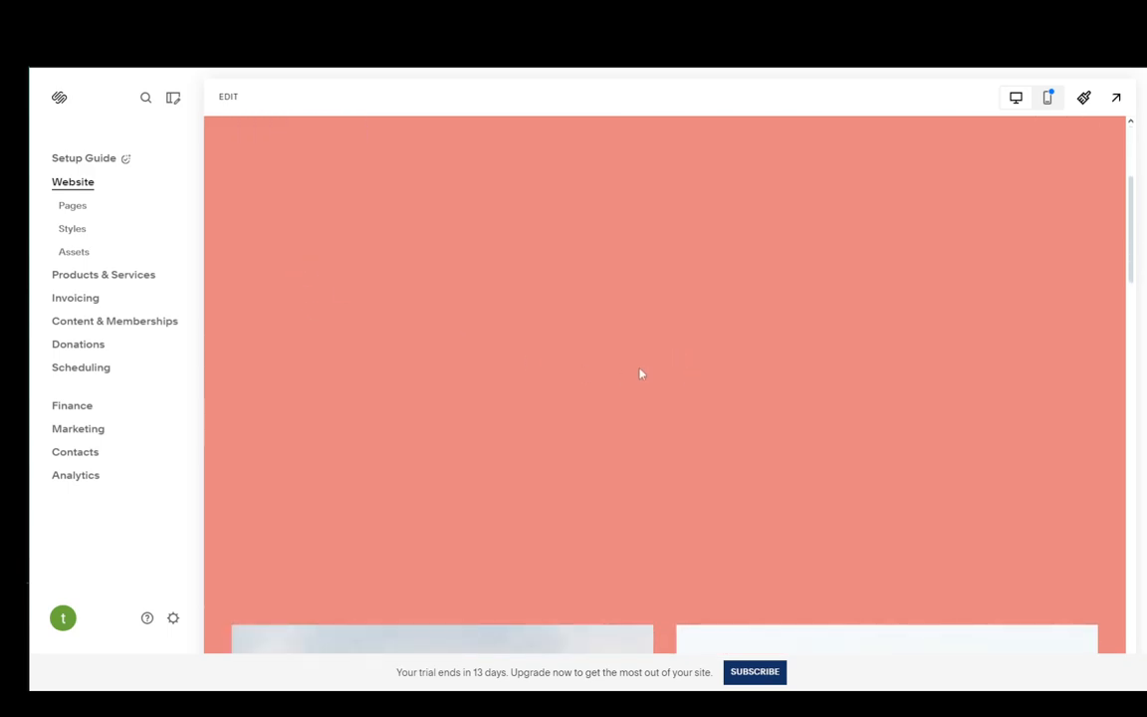